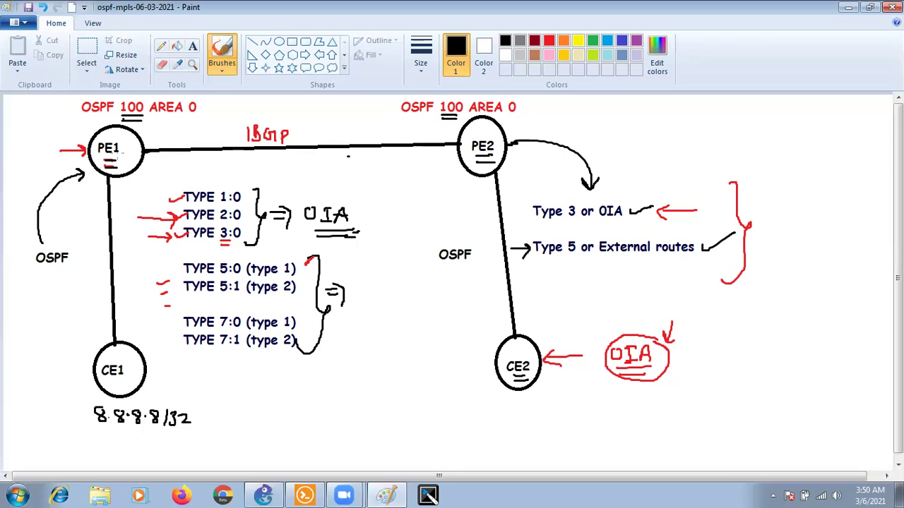
Step: Tick OSPF process number 100 above PE1, and handwrite an underlined "Domain-ID" label below the IBGP link near PE2
drag(132, 103, 149, 97)
drag(336, 168, 343, 177)
key(ctrl+z)
mouse_move(337, 163)
mouse_down()
mouse_move(337, 175)
mouse_move(391, 160)
mouse_move(426, 174)
mouse_up()
drag(425, 160, 412, 187)
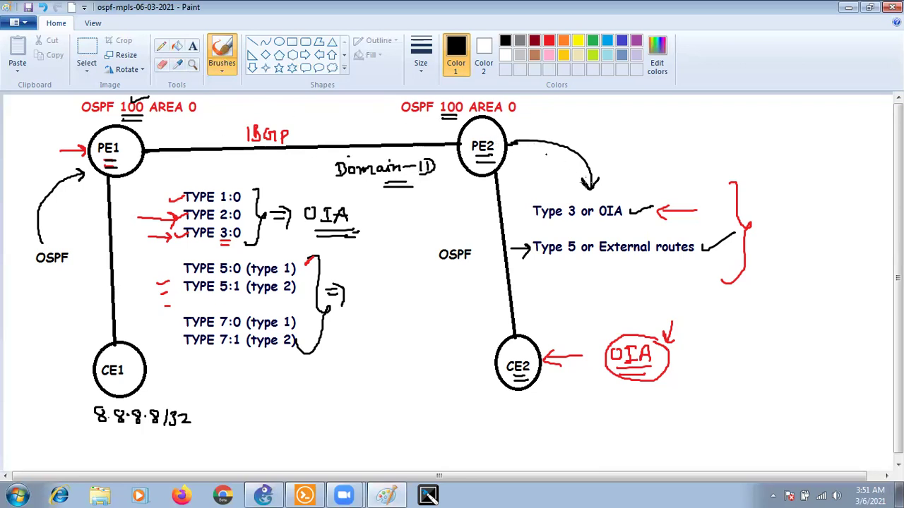
Step: Tick the Type 3 or OIA and Type 5 or External routes lines, and draw a double arrow pointing down below "External routes"
drag(518, 210, 531, 206)
drag(521, 238, 536, 230)
mouse_move(651, 253)
mouse_down()
mouse_move(651, 278)
mouse_move(659, 284)
mouse_move(671, 274)
mouse_up()
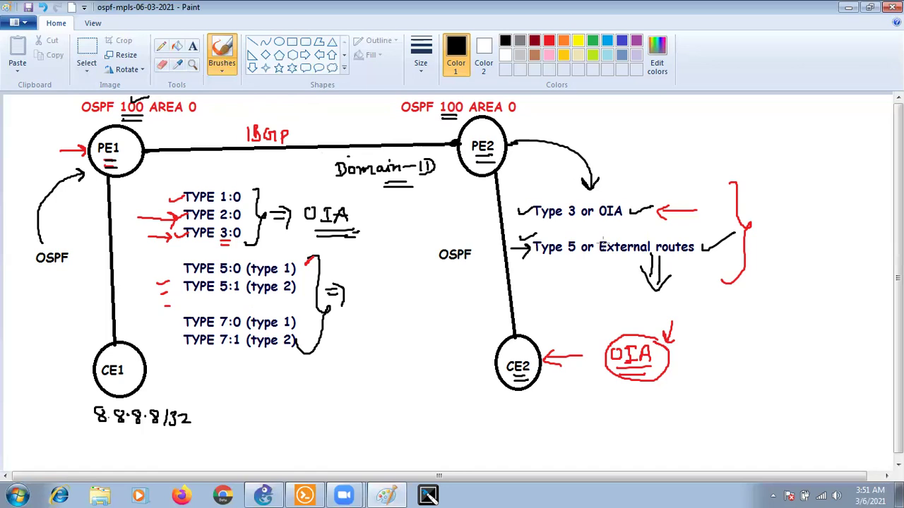
Step: Switch to the R1 console in Solar-PuTTY, leave configuration mode, and clear the view with blank prompt lines
click(305, 494)
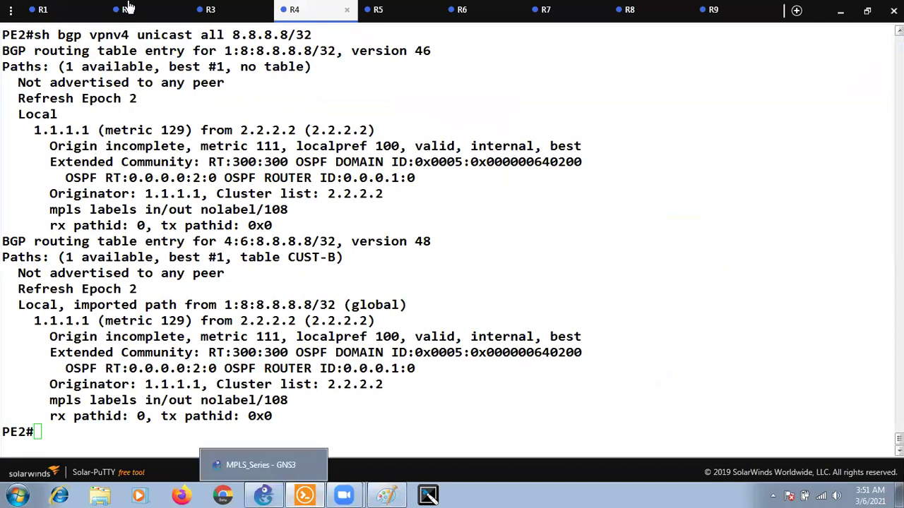
click(50, 9)
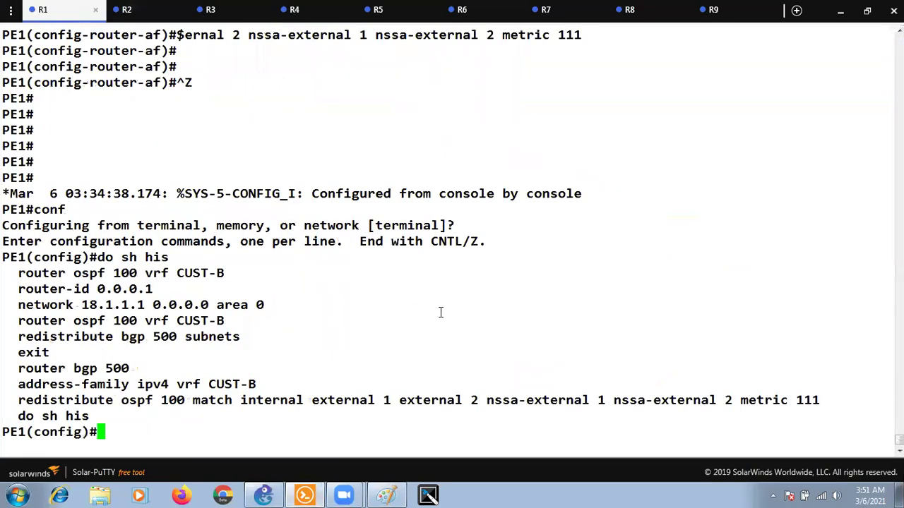
key(Return)
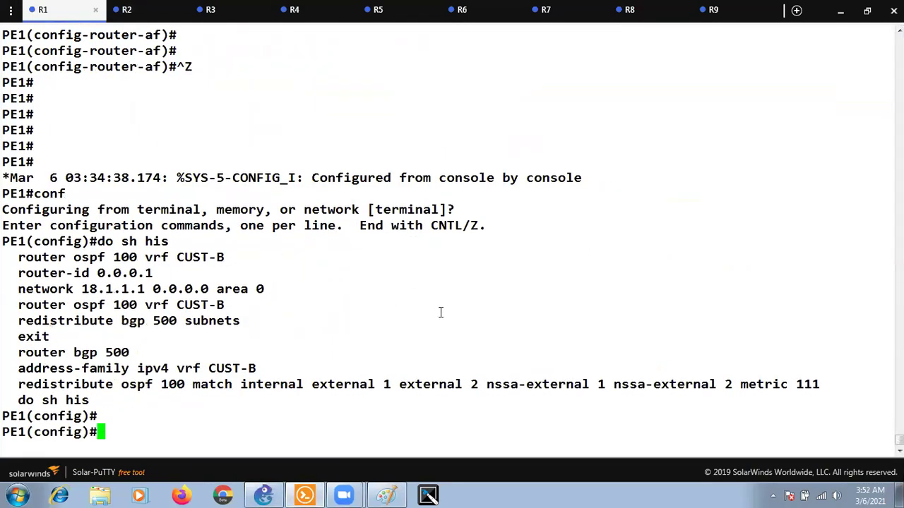
key(Return)
key(Return)
key(Return)
key(ctrl+z)
key(Return)
key(Return)
key(Return)
key(Return)
key(Return)
key(Return)
key(Return)
key(Return)
key(Return)
key(Return)
key(Return)
key(Return)
key(Return)
key(Return)
key(Return)
key(Return)
key(Return)
key(Return)
key(Return)
key(Return)
key(Return)
key(Return)
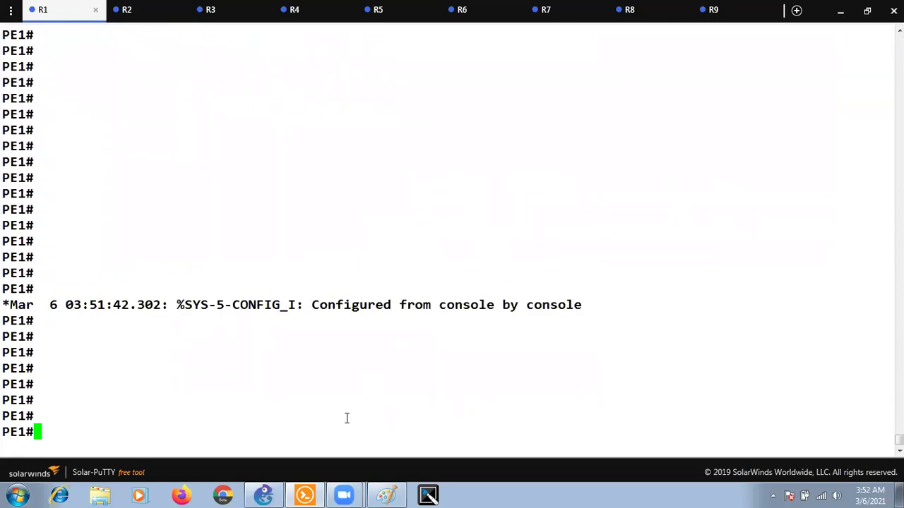
Step: In the GNS3 topology, move the 6.6.6.6 label below router R6, and return to the R1 console
click(264, 495)
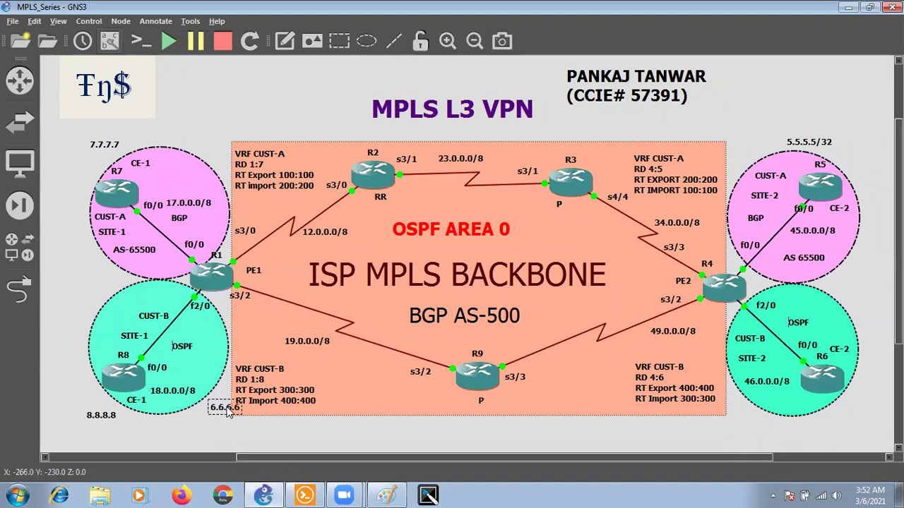
mouse_move(821, 431)
mouse_down()
mouse_move(850, 435)
mouse_move(831, 435)
mouse_up()
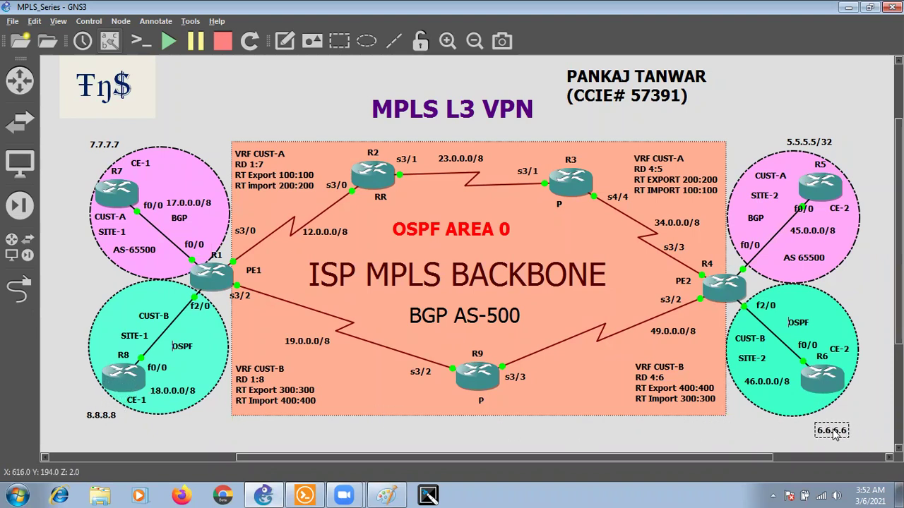
click(740, 443)
click(305, 495)
text(s)
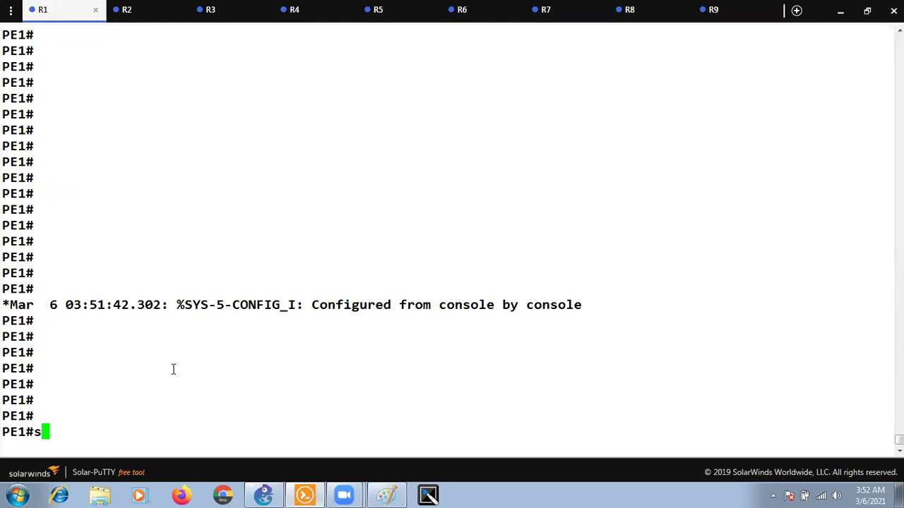
text(ho)
key(Tab)
text(ip ro)
key(Tab)
text(vr)
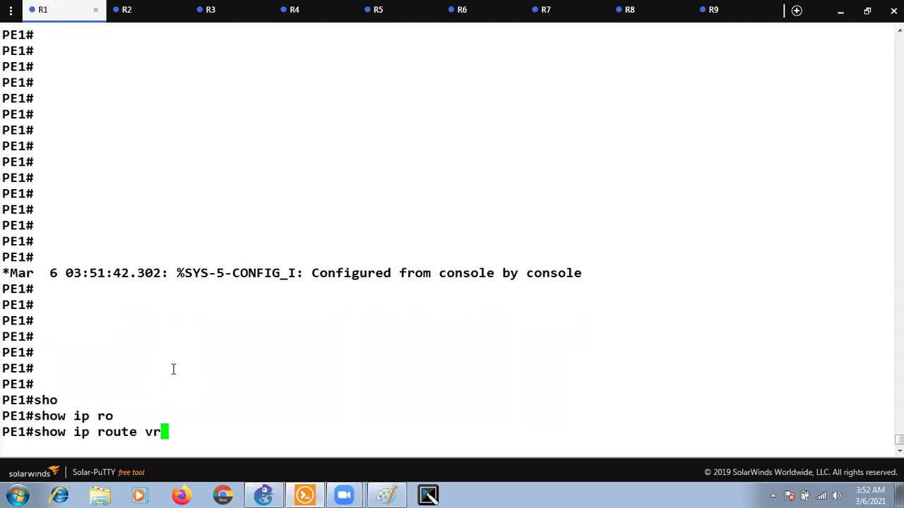
key(Tab)
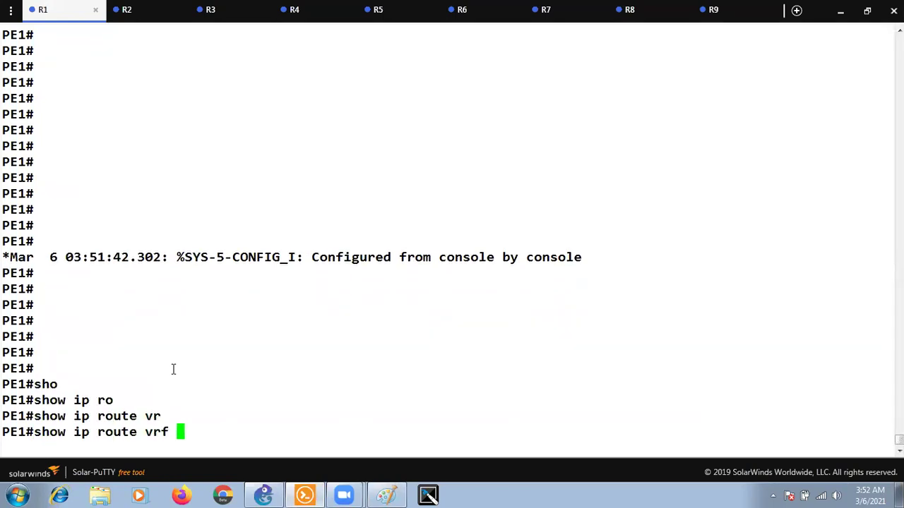
key(BackSpace)
key(BackSpace)
key(BackSpace)
key(BackSpace)
key(BackSpace)
key(BackSpace)
key(BackSpace)
key(BackSpace)
key(BackSpace)
key(BackSpace)
key(BackSpace)
key(BackSpace)
key(BackSpace)
key(BackSpace)
key(BackSpace)
key(BackSpace)
key(BackSpace)
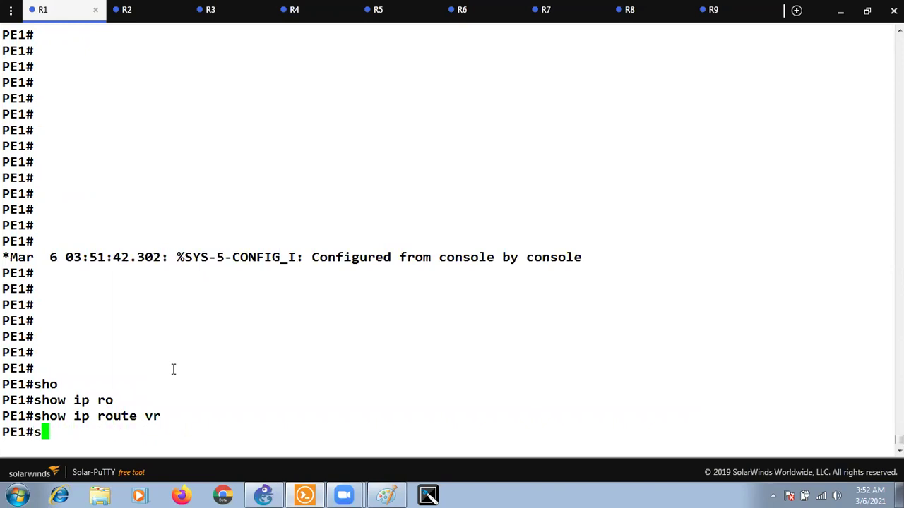
Step: Run "show bgp vpnv4 unicast all 6.6.6.6/32" on PE1 and display the complete output
text(how b)
key(Tab)
text(bgp)
key(Tab)
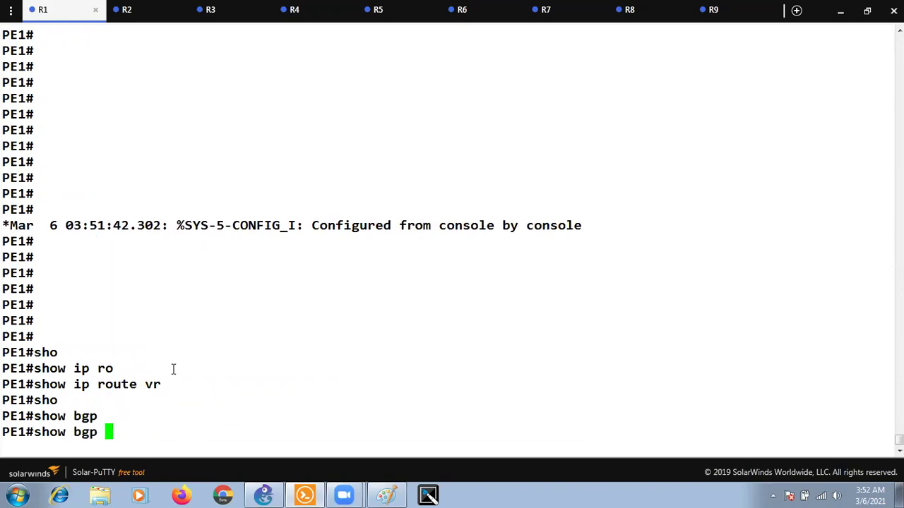
text(vp)
key(Tab)
text(nv4)
key(Tab)
text(uni)
key(Tab)
text(all)
key(Tab)
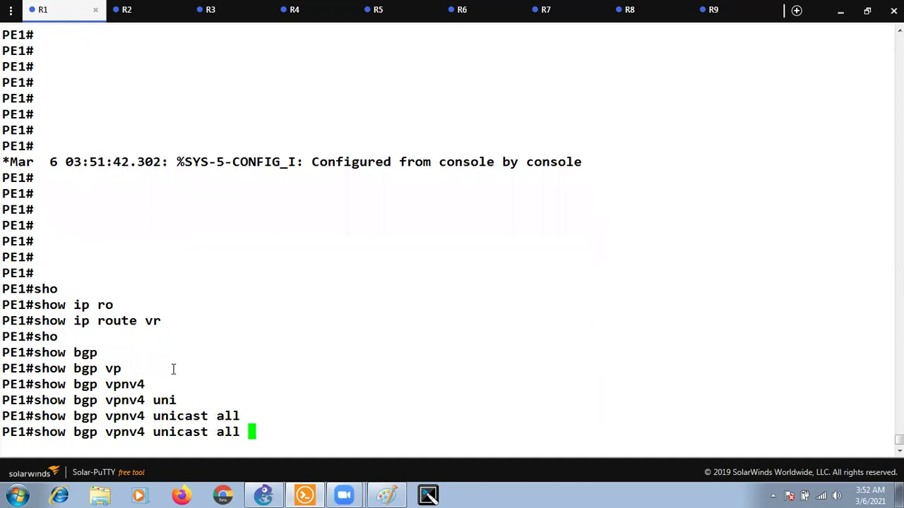
text(6.6.6.6/32)
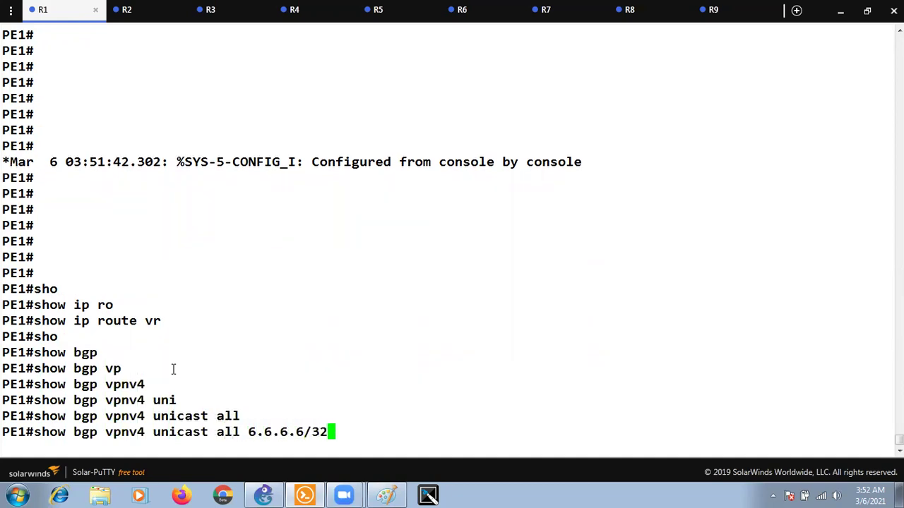
key(Return)
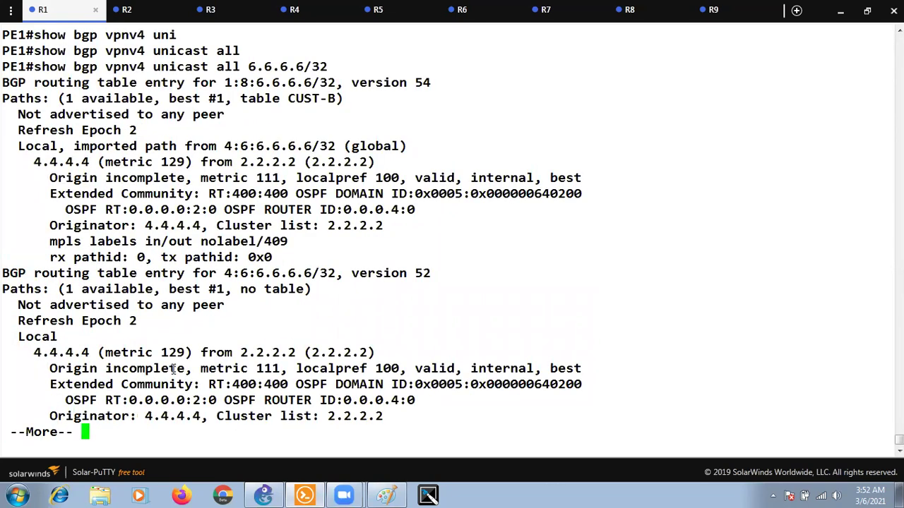
key(space)
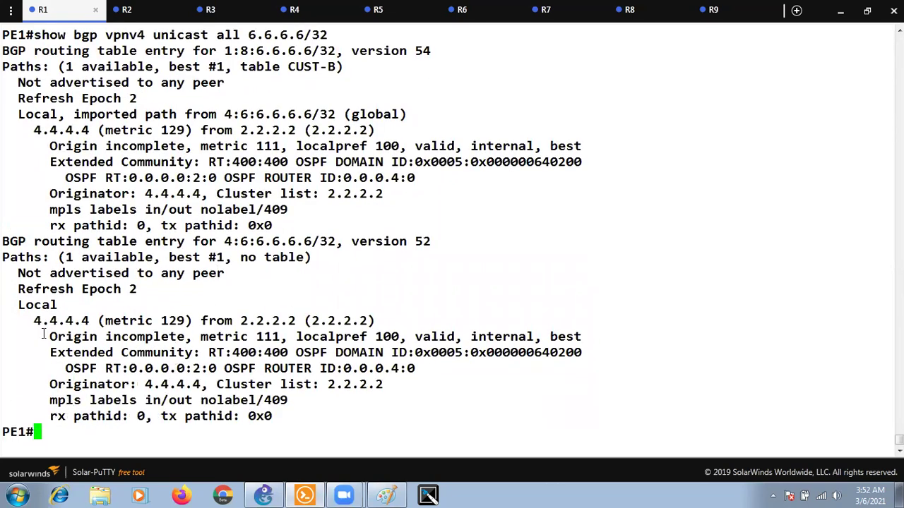
Step: Highlight the next hop 4.4.4.4 in the 4:6:6.6.6.6/32 routing table entry
drag(29, 320, 99, 323)
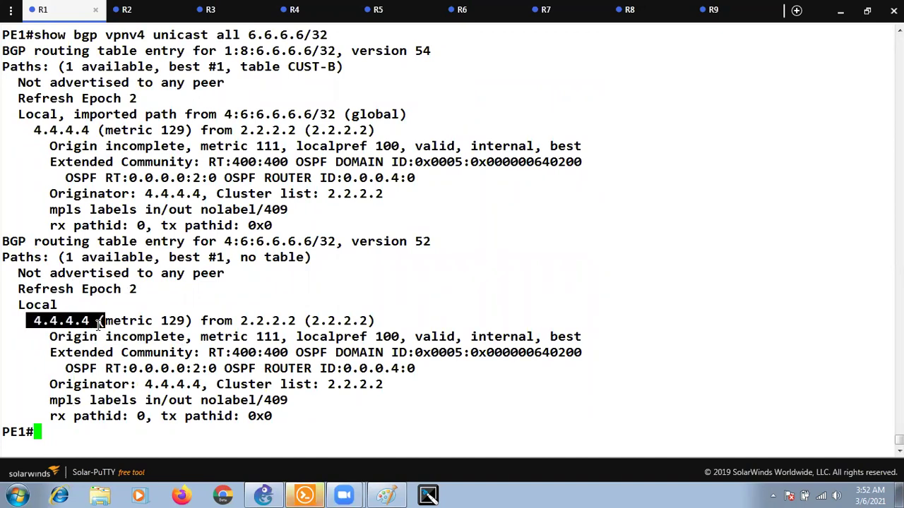
click(99, 323)
mouse_move(31, 322)
mouse_down()
mouse_move(87, 321)
mouse_move(33, 321)
mouse_up()
click(86, 321)
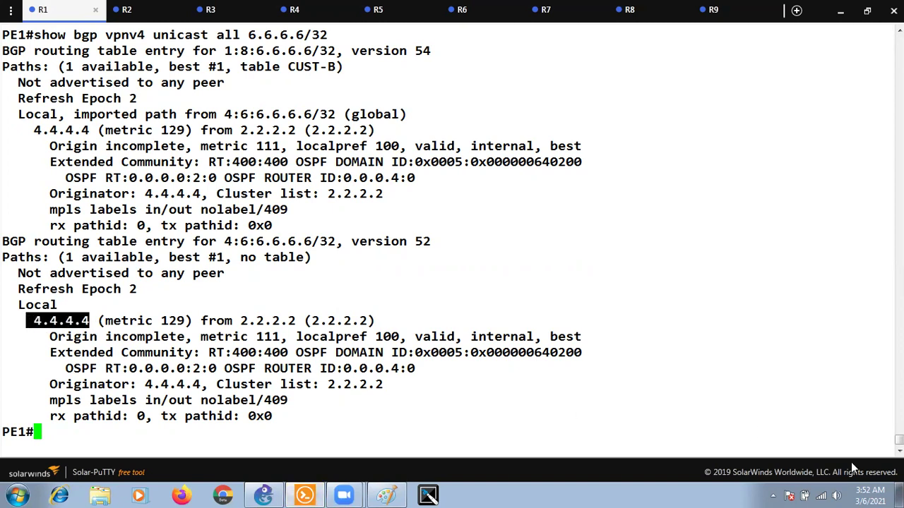
Step: Start the IPEVO pen over the terminal, tick the 4:6:6.6.6.6/32 entry in red, and underline and circle its next hop 4.4.4.4
click(437, 494)
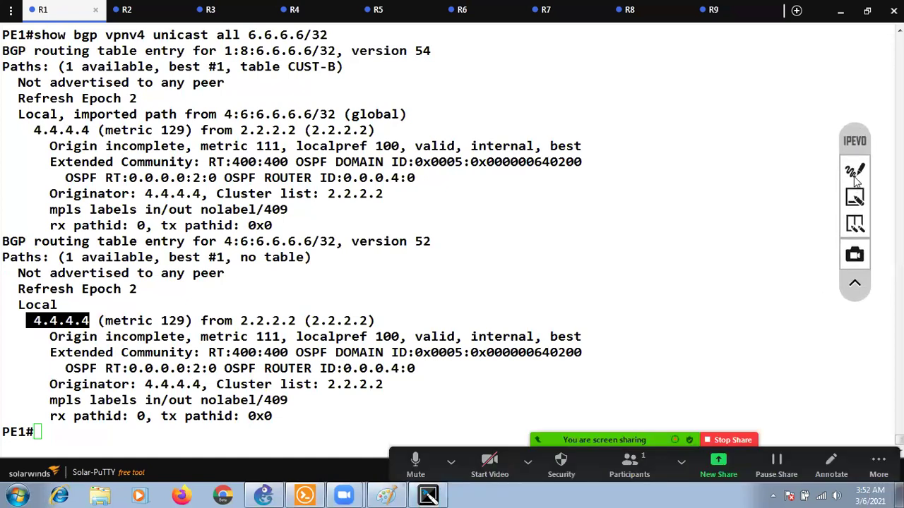
click(855, 198)
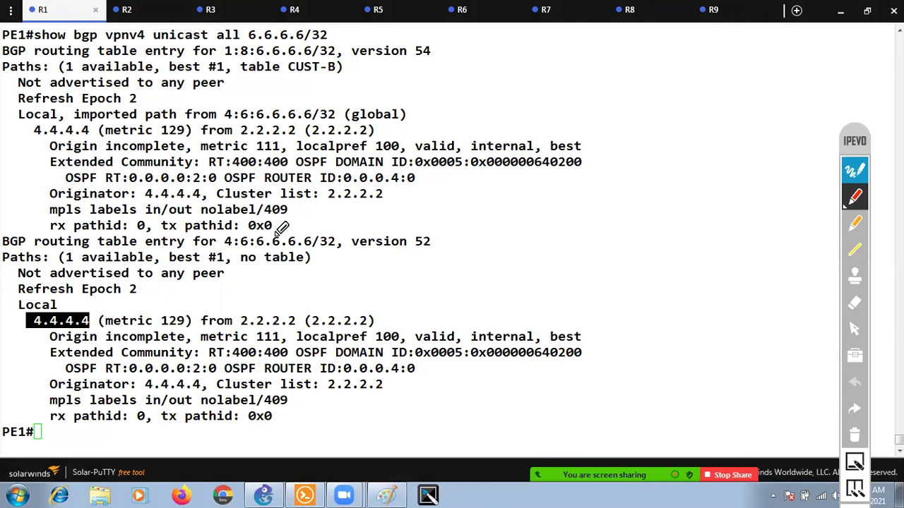
mouse_move(282, 235)
mouse_down()
mouse_move(309, 230)
mouse_move(289, 240)
mouse_up()
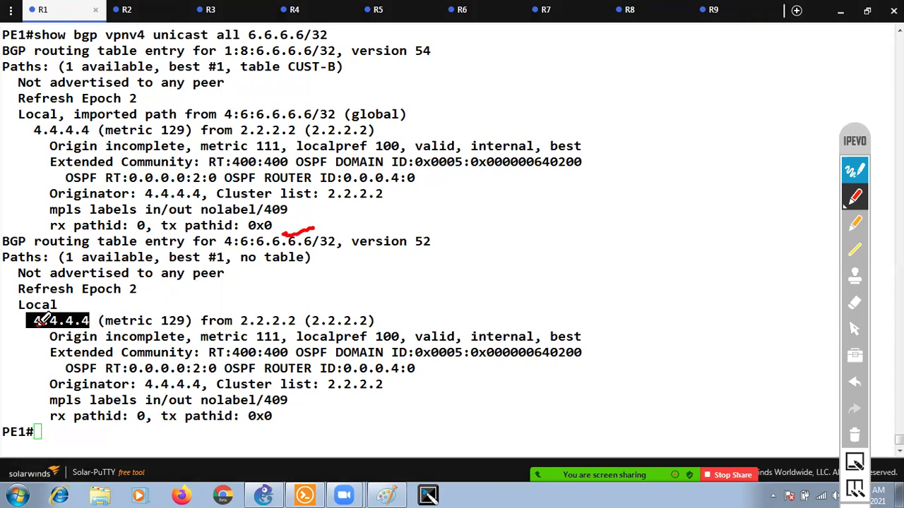
mouse_move(35, 329)
mouse_down()
mouse_move(91, 330)
mouse_move(88, 305)
mouse_move(96, 329)
mouse_up()
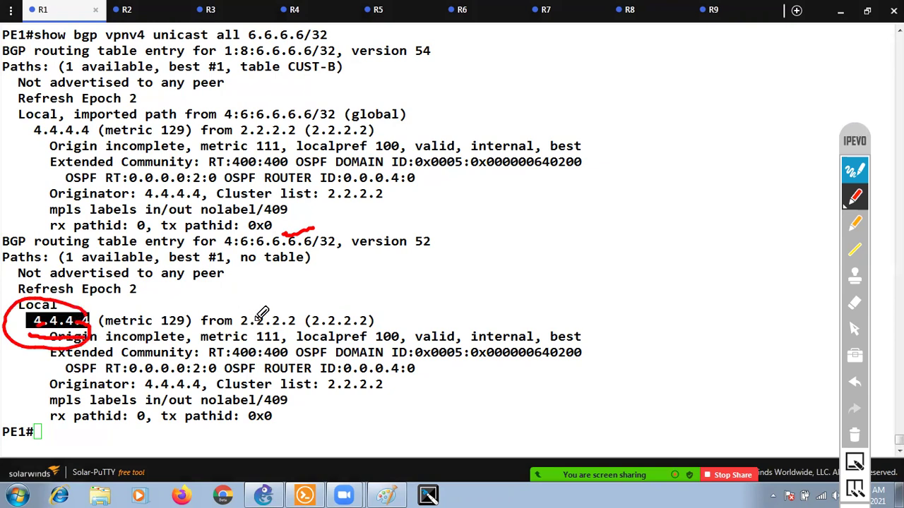
Step: Tick neighbor 2.2.2.2 with an arrow to a handwritten "R.R", and underline the RT:400:400 extended community
mouse_move(281, 311)
mouse_down()
mouse_move(328, 306)
mouse_move(423, 317)
mouse_move(416, 323)
mouse_move(469, 300)
mouse_move(483, 315)
mouse_move(465, 322)
mouse_up()
click(460, 317)
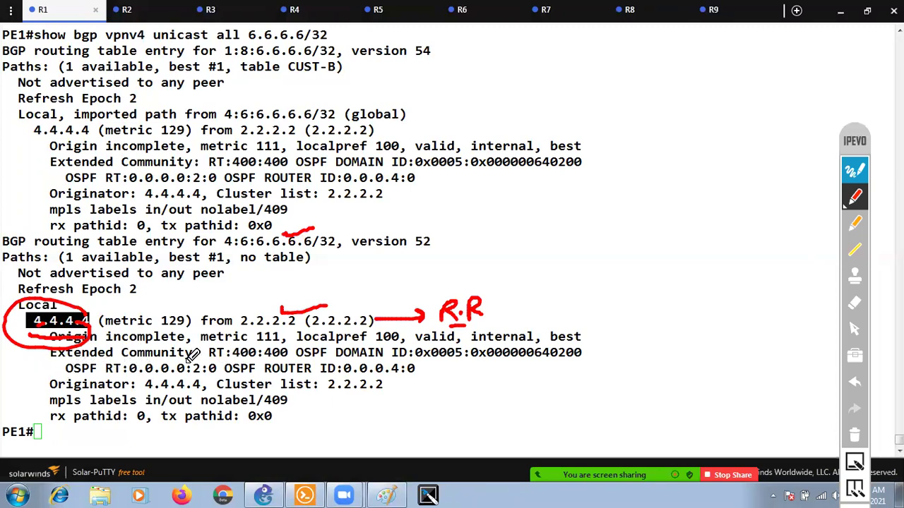
drag(209, 360, 284, 361)
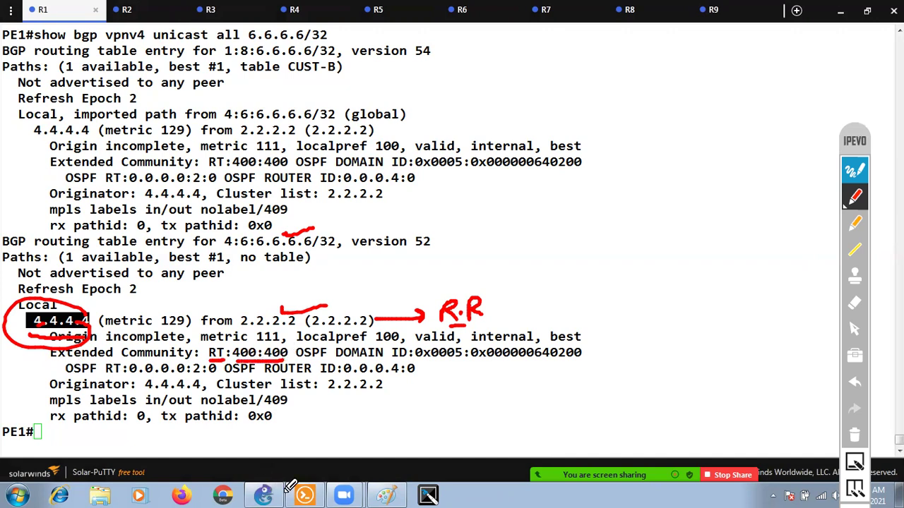
Step: Mark PE2's CUST-B RT Export 400:400 in the GNS3 topology, undoing the marks before returning to the R1 console
key(alt+Tab)
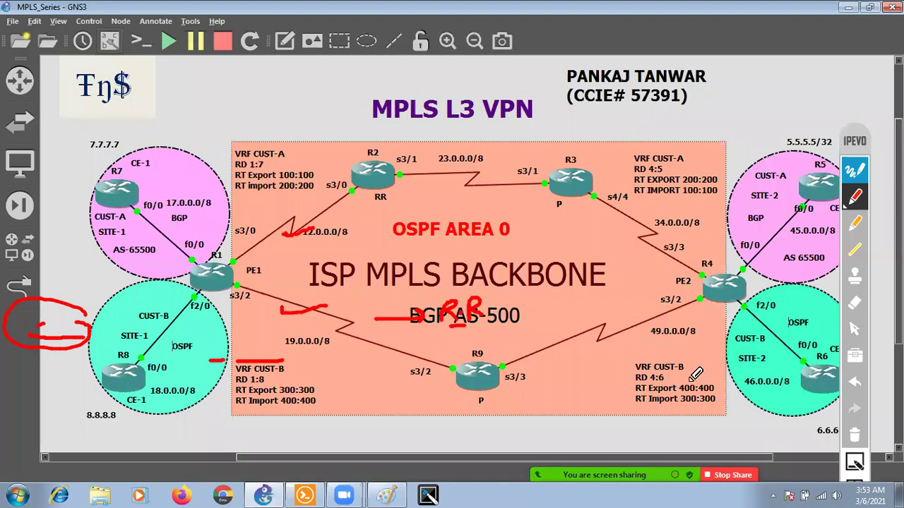
drag(688, 386, 710, 381)
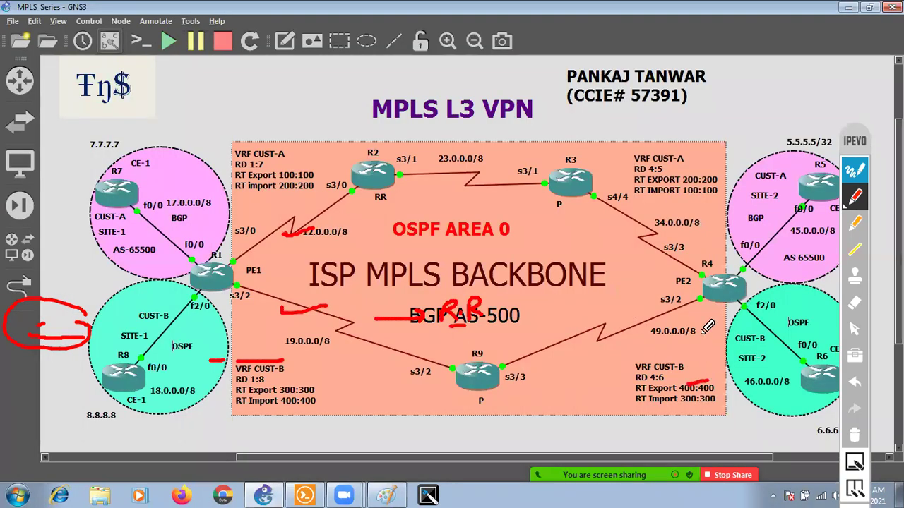
mouse_move(709, 319)
mouse_down()
mouse_move(702, 379)
mouse_move(712, 367)
mouse_up()
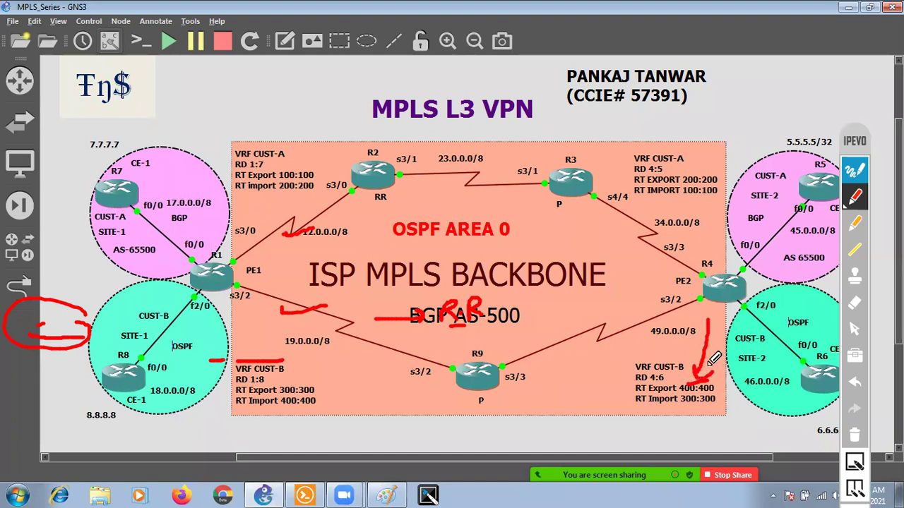
click(855, 383)
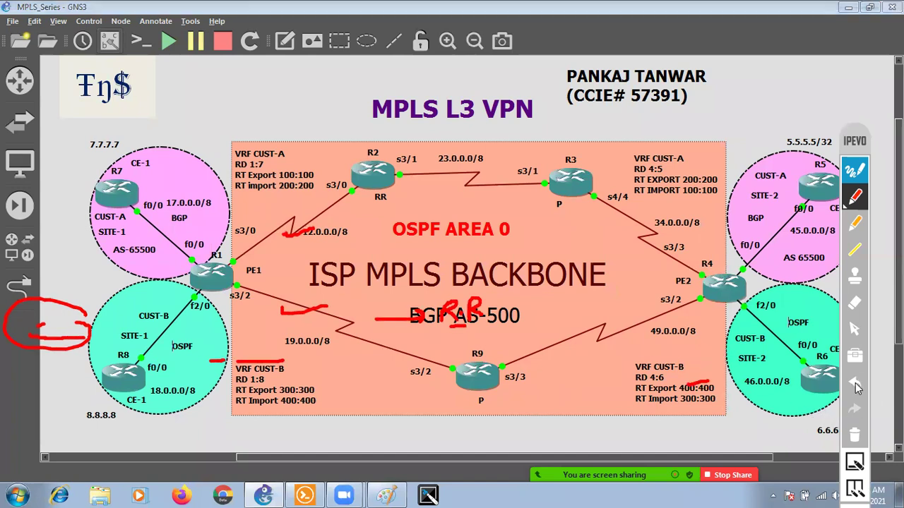
click(855, 383)
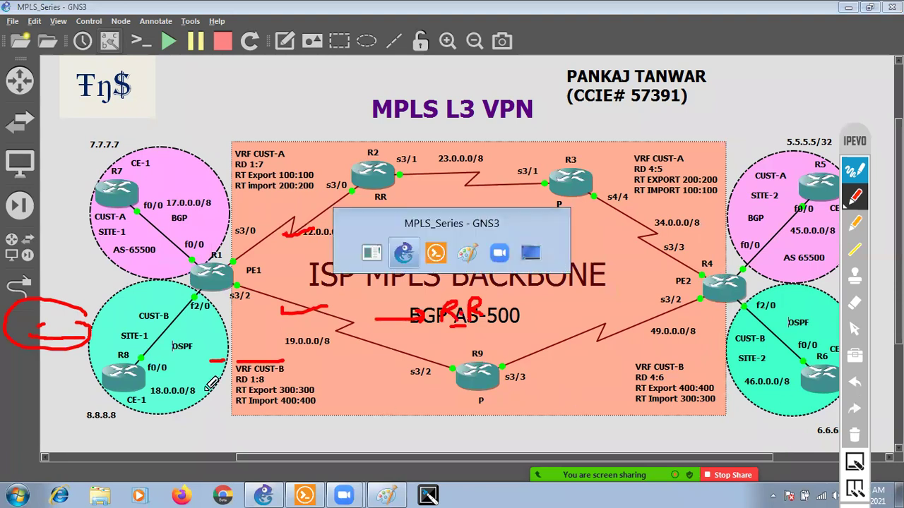
key(alt+Tab)
key(alt+Tab)
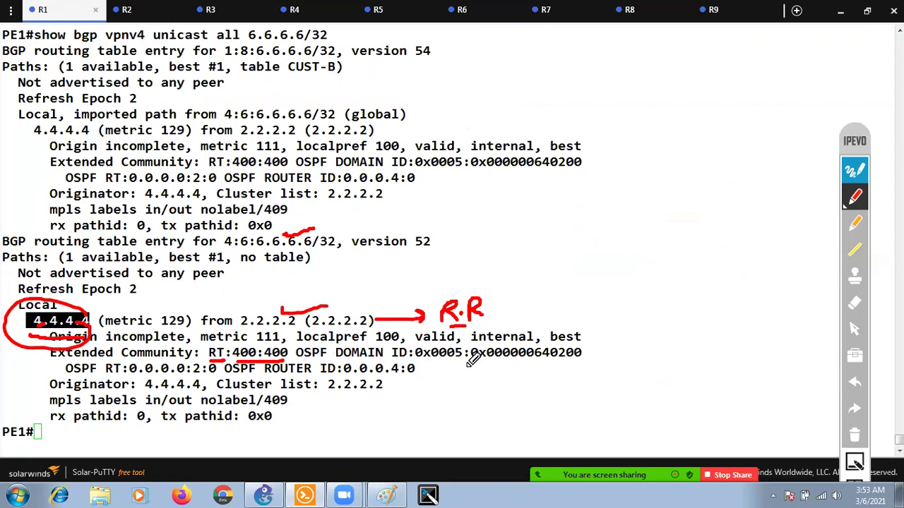
mouse_move(472, 365)
mouse_down()
mouse_move(586, 367)
mouse_move(550, 362)
mouse_up()
click(538, 360)
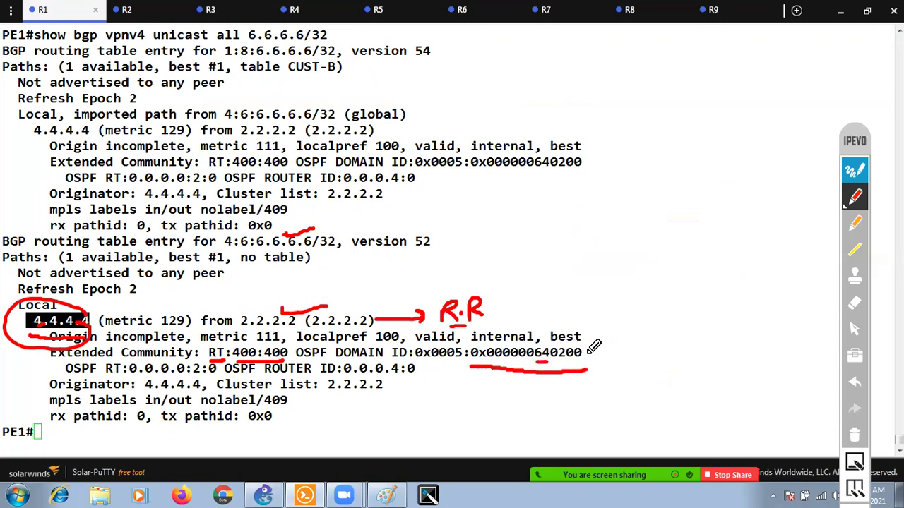
drag(612, 359, 601, 356)
mouse_move(639, 345)
mouse_down()
mouse_move(635, 364)
mouse_move(696, 356)
mouse_move(689, 361)
mouse_move(726, 364)
mouse_up()
click(724, 347)
mouse_move(743, 349)
mouse_down()
mouse_move(736, 362)
mouse_move(743, 348)
mouse_up()
drag(762, 349, 762, 372)
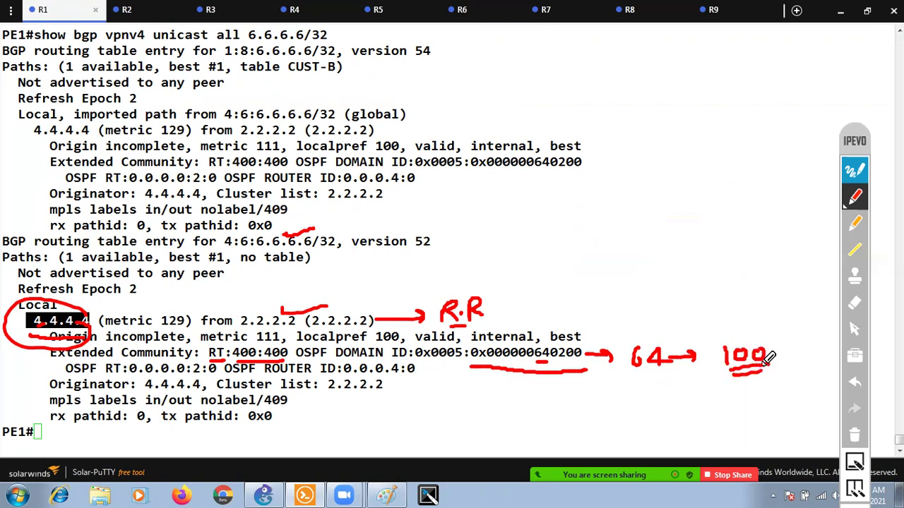
drag(750, 315, 751, 340)
drag(742, 329, 754, 329)
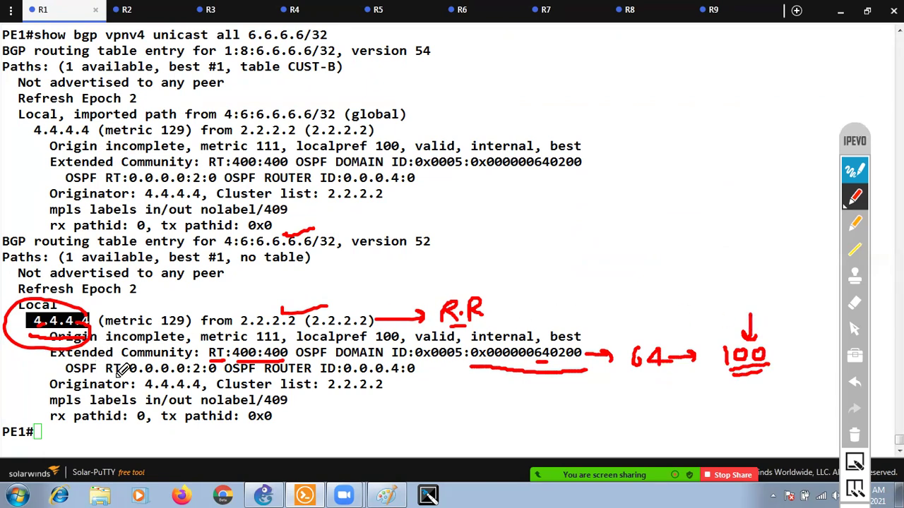
Step: Underline OSPF RT:0.0.0.0:2:0 and OSPF ROUTER in the 4:6:6.6.6.6/32 entry, and mark the router ID's 4 with an arrow and handwritten "PE2"
drag(106, 380, 182, 380)
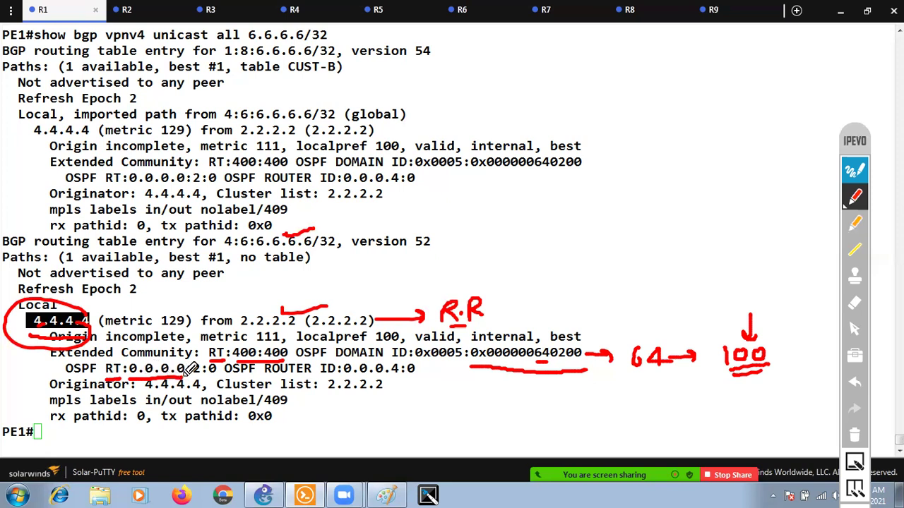
drag(199, 373, 220, 374)
drag(226, 378, 311, 378)
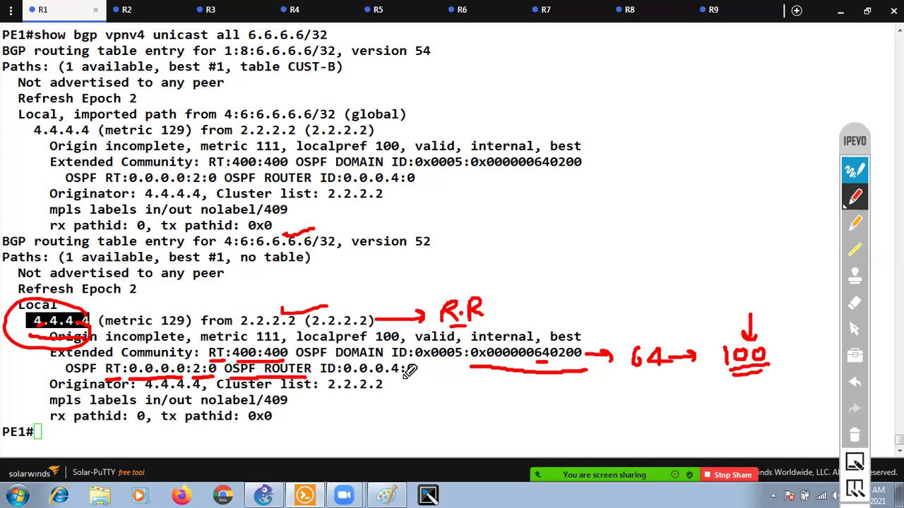
drag(387, 379, 406, 378)
mouse_move(411, 411)
mouse_down()
mouse_move(405, 387)
mouse_move(466, 397)
mouse_move(475, 418)
mouse_up()
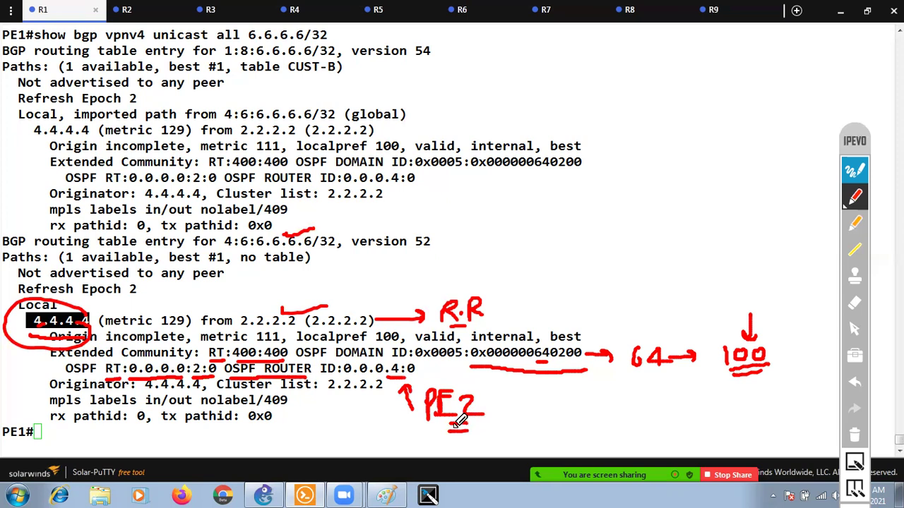
Step: Underline originator 4.4.4.4 and the mpls labels text, and underline cluster list 2.2.2.2 with an arrow to a handwritten "RR"
drag(146, 396, 203, 393)
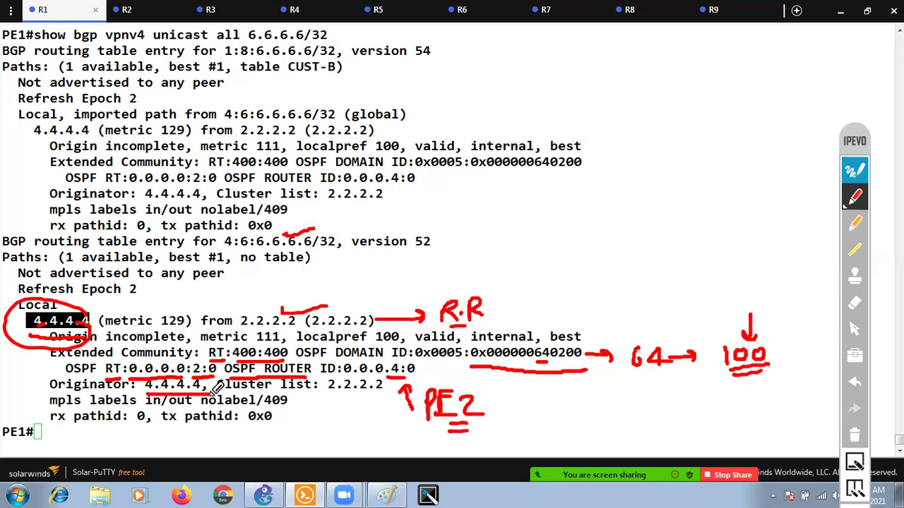
mouse_move(325, 397)
mouse_down()
mouse_move(389, 396)
mouse_move(357, 419)
mouse_up()
mouse_move(329, 452)
mouse_down()
mouse_move(339, 434)
mouse_move(381, 449)
mouse_up()
drag(49, 408, 123, 408)
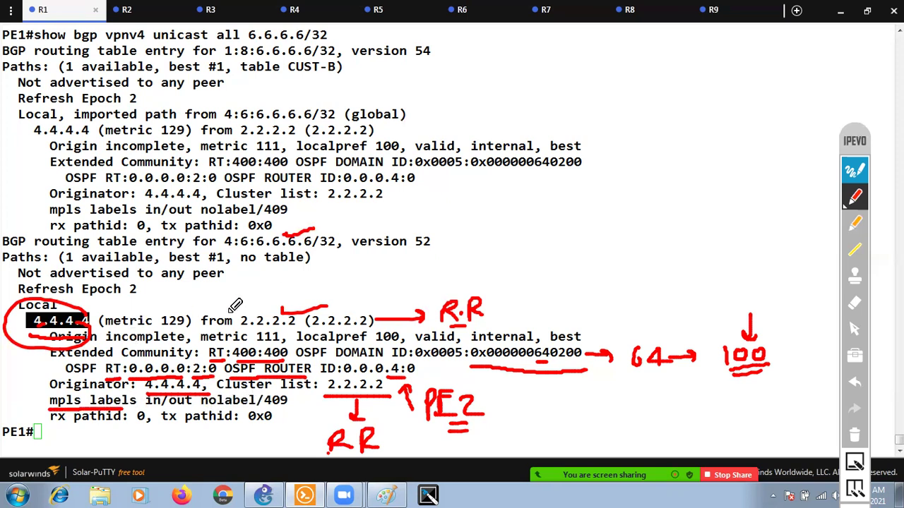
Step: Circle the imported path 4:6:6.6.6.6/32 and underline label 409, then clear all annotations and exit the pen
mouse_move(294, 97)
mouse_down()
mouse_move(220, 119)
mouse_move(310, 93)
mouse_move(350, 100)
mouse_up()
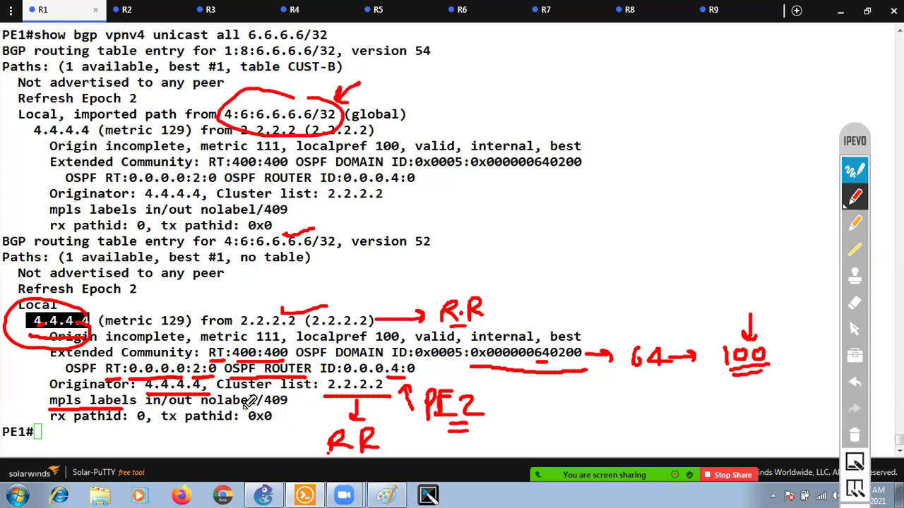
drag(263, 411, 289, 409)
click(857, 437)
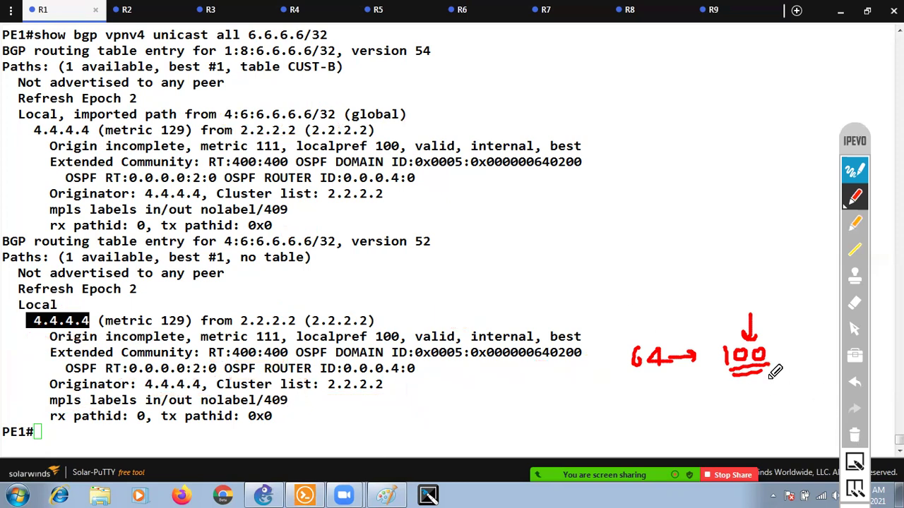
click(856, 170)
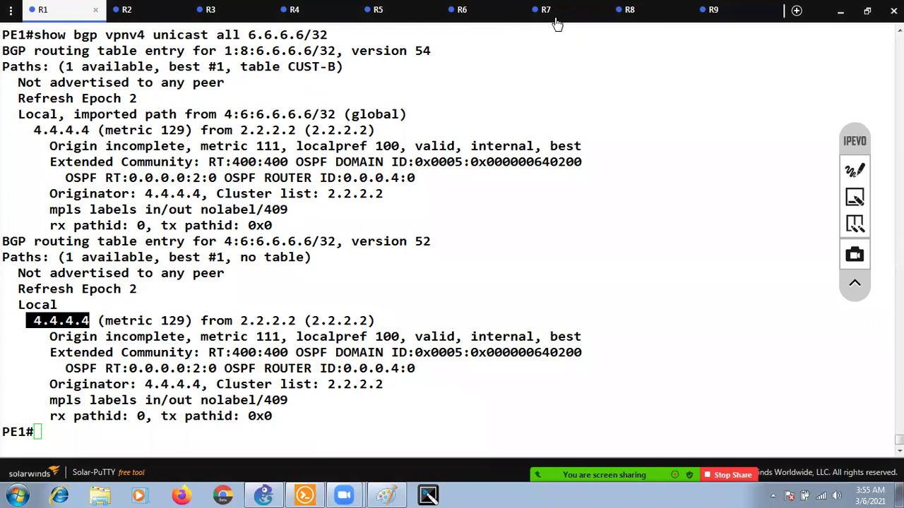
Step: Run show mpls forwarding-table on PE2 in the R4 console
click(325, 19)
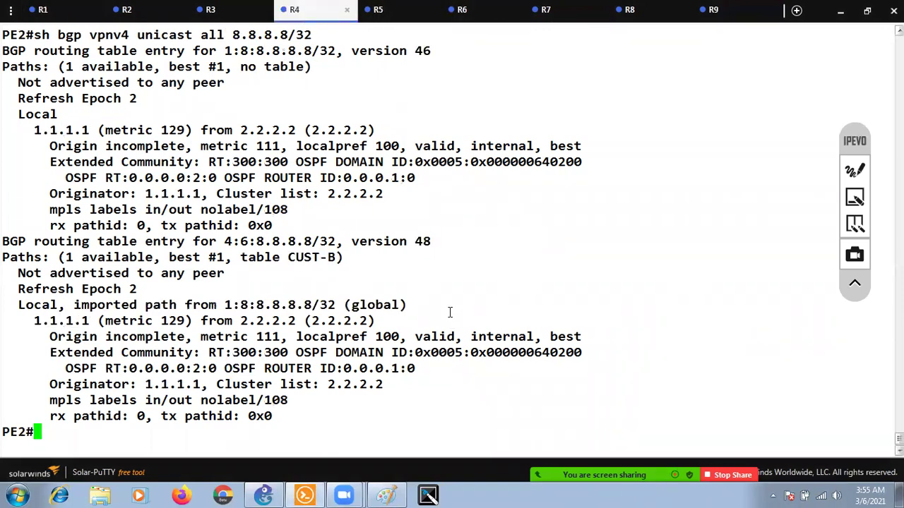
key(Return)
text(sho)
key(Tab)
text(mpl)
key(Tab)
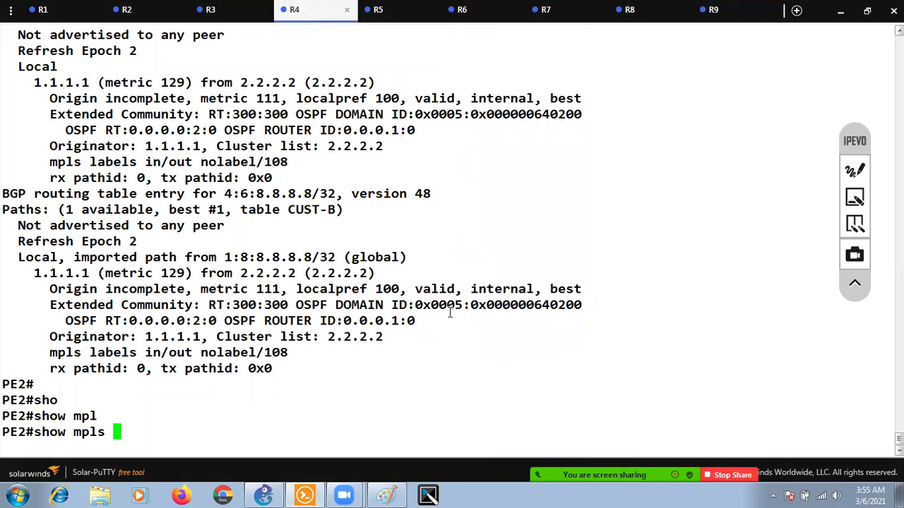
text(fo)
key(Tab)
key(Return)
key(Return)
key(Return)
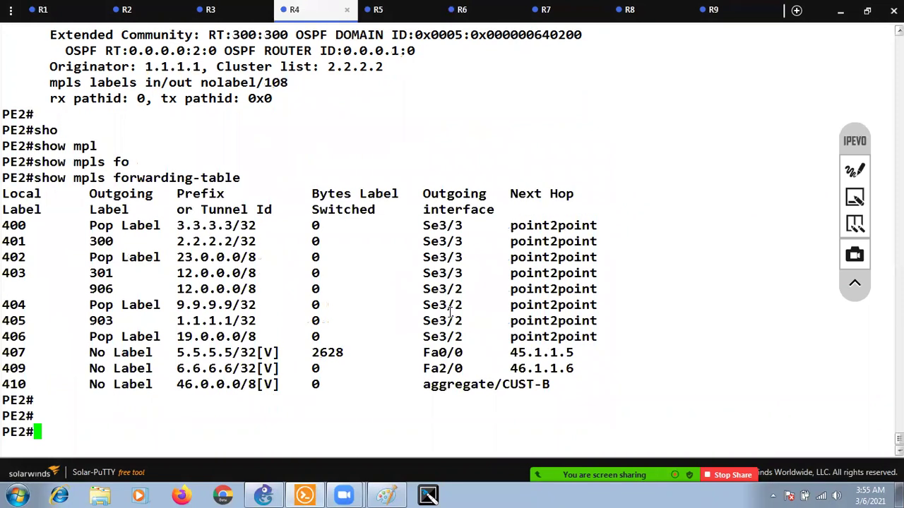
Step: Highlight the 6.6.6.6/32[V] prefix and its local label 409 in PE2's forwarding table
mouse_move(180, 369)
mouse_down()
mouse_move(273, 369)
mouse_move(179, 367)
mouse_up()
click(280, 368)
click(269, 381)
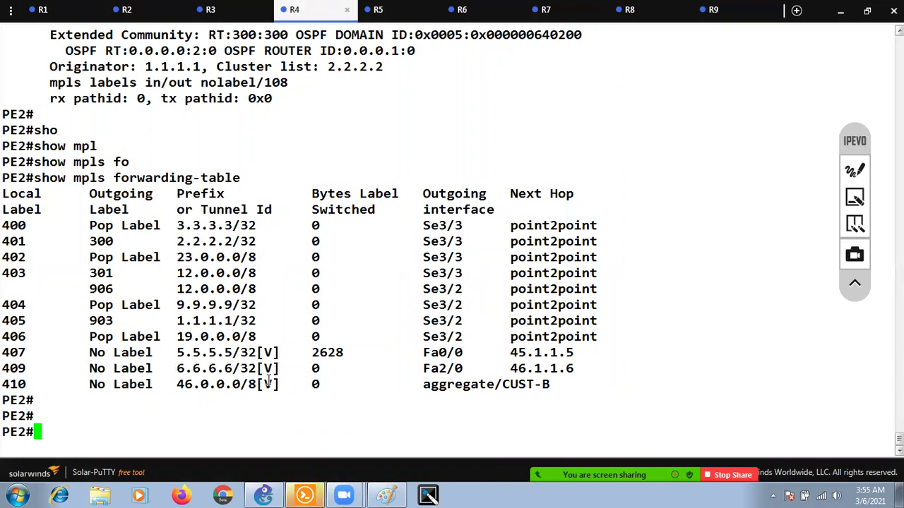
drag(284, 367, 242, 369)
click(121, 388)
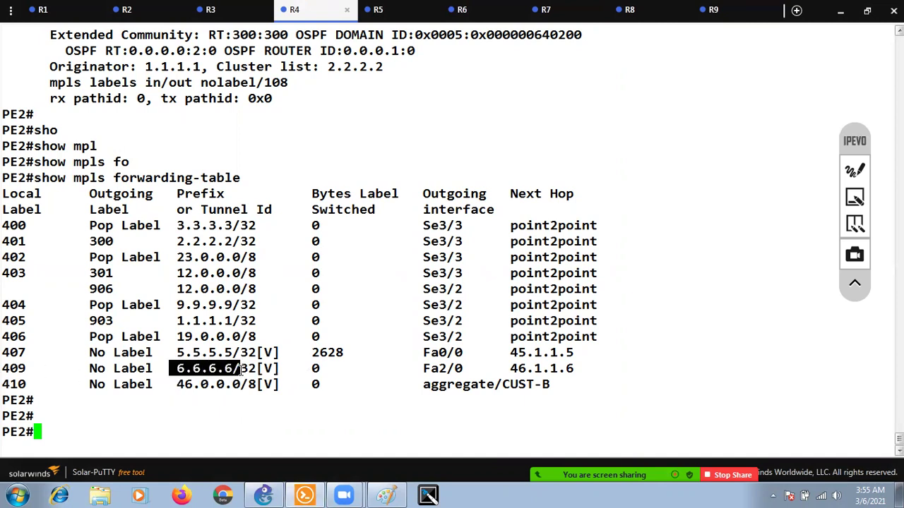
double_click(24, 368)
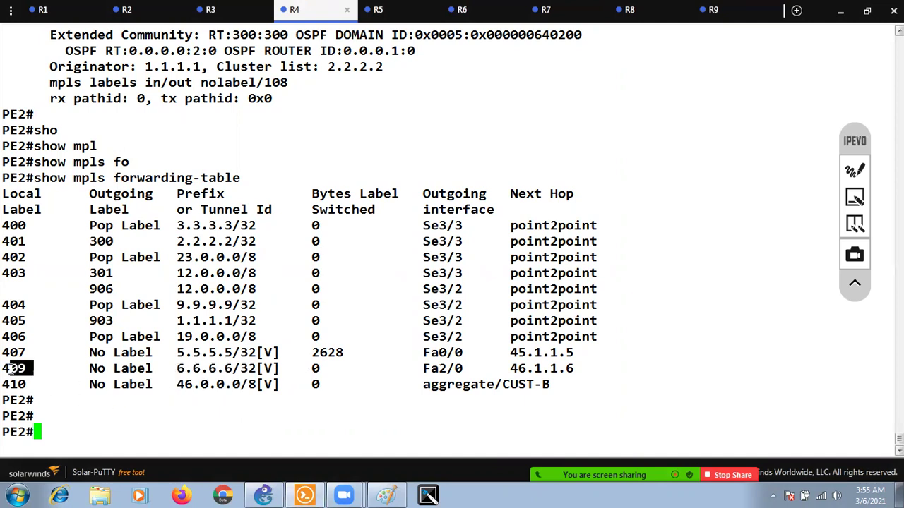
click(23, 369)
double_click(23, 369)
Step: Return to the R1 console and highlight the outgoing MPLS label 409 in the 4:6:6.6.6.6/32 entry
click(67, 9)
double_click(275, 399)
click(278, 408)
double_click(283, 400)
click(279, 429)
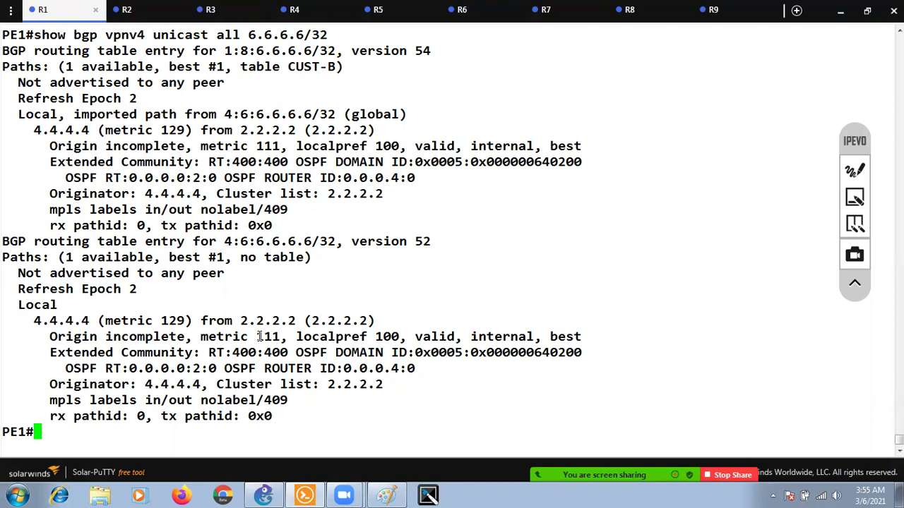
drag(295, 352, 409, 353)
click(342, 441)
drag(586, 353, 529, 353)
click(544, 358)
double_click(544, 353)
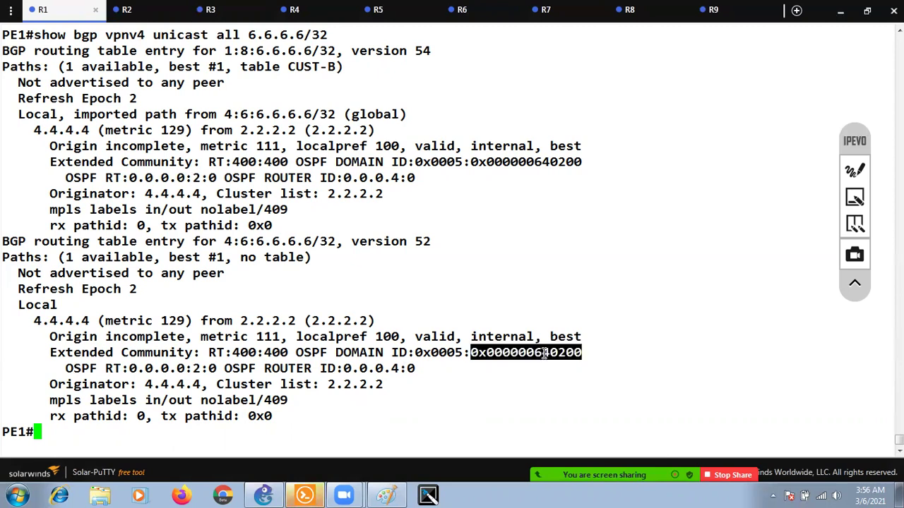
click(545, 353)
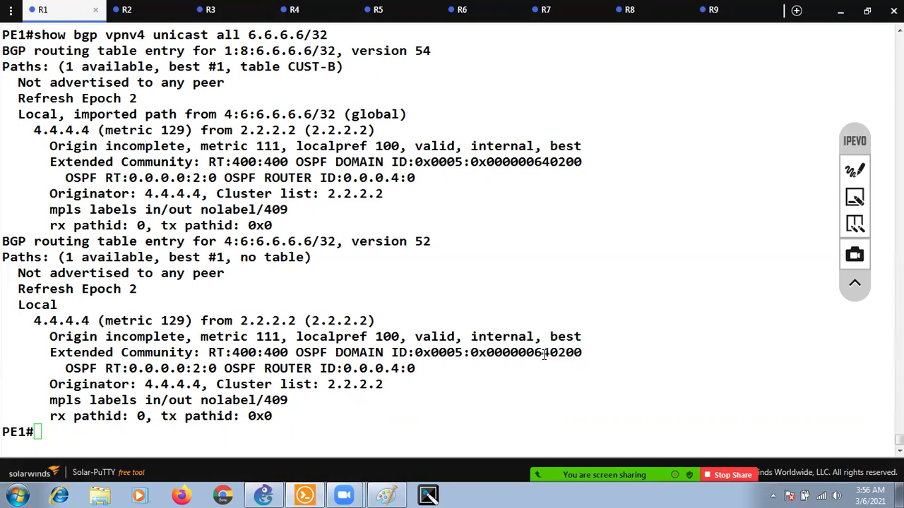
double_click(543, 353)
click(540, 357)
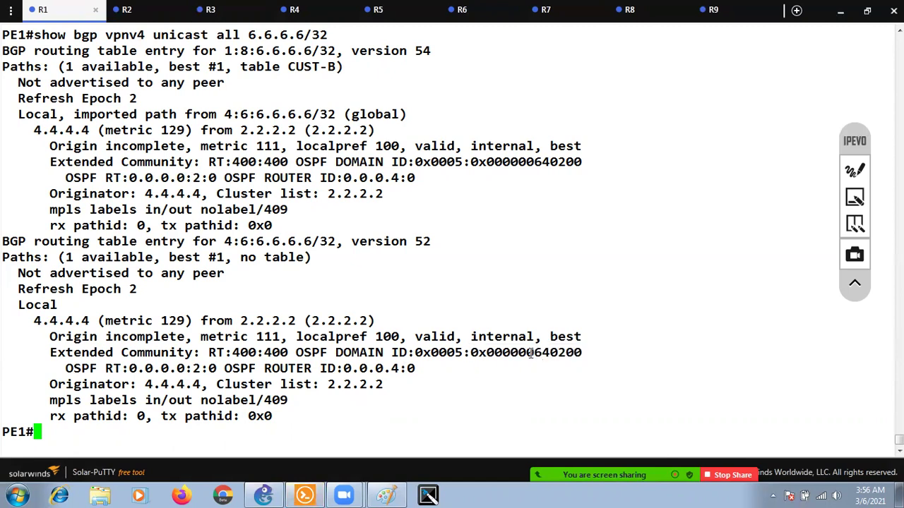
drag(534, 353, 554, 352)
click(520, 378)
Step: Run show bgp vpnv4 unicast all 8.8.8.8/32 on PE2 in the R4 console and page through to the end
click(320, 21)
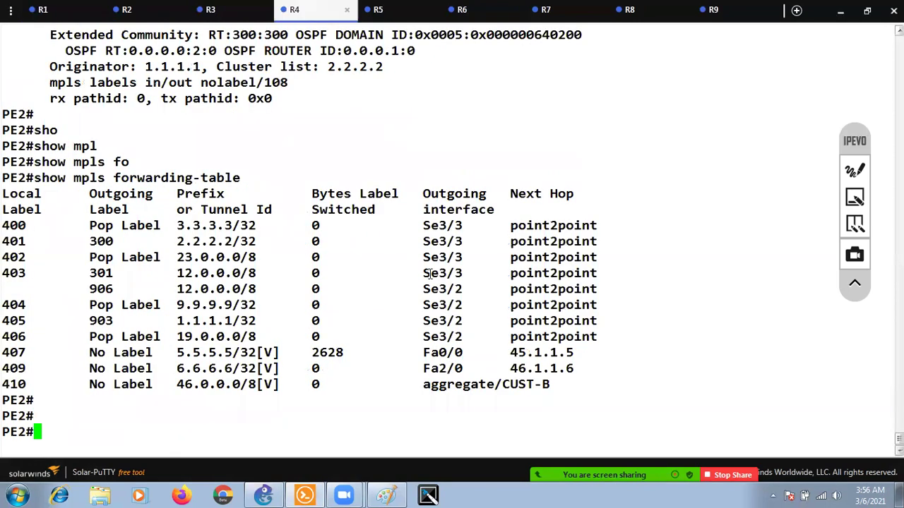
key(Return)
key(Return)
text(show v)
key(Tab)
text(v)
key(BackSpace)
text(bgp v)
key(Tab)
text(v)
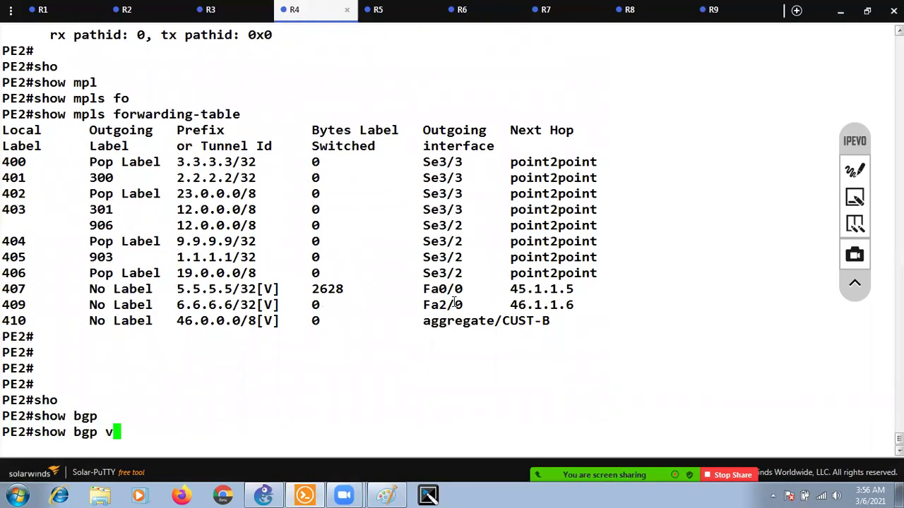
text(p)
key(Tab)
text(nv4)
key(Tab)
text(uni)
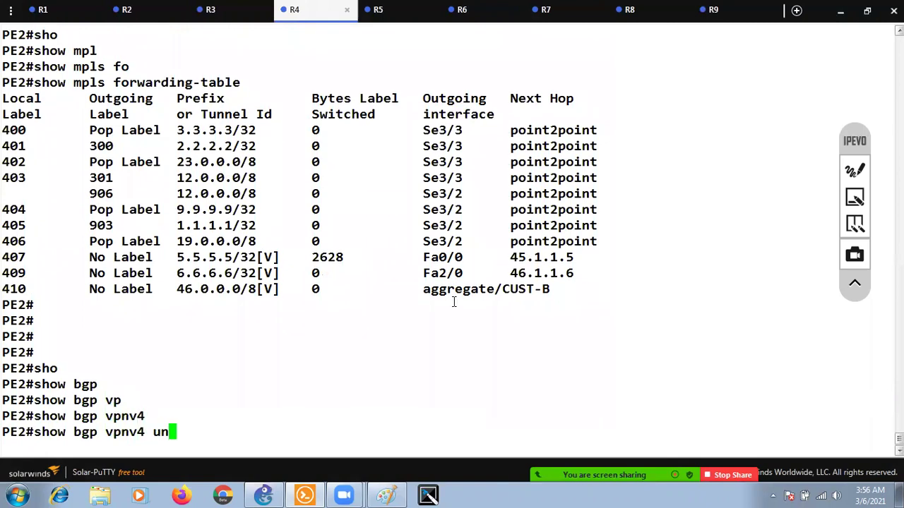
key(Tab)
text(all)
key(Tab)
text(8)
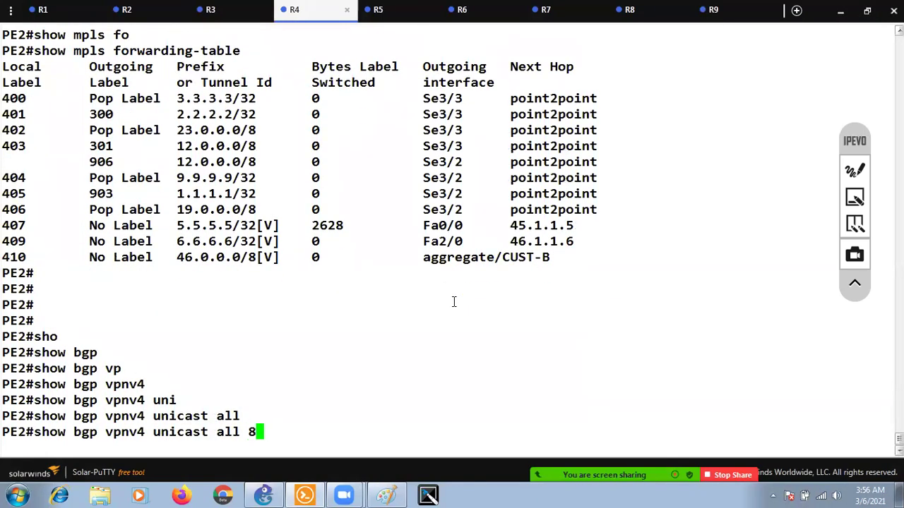
text(.8.8.8/32)
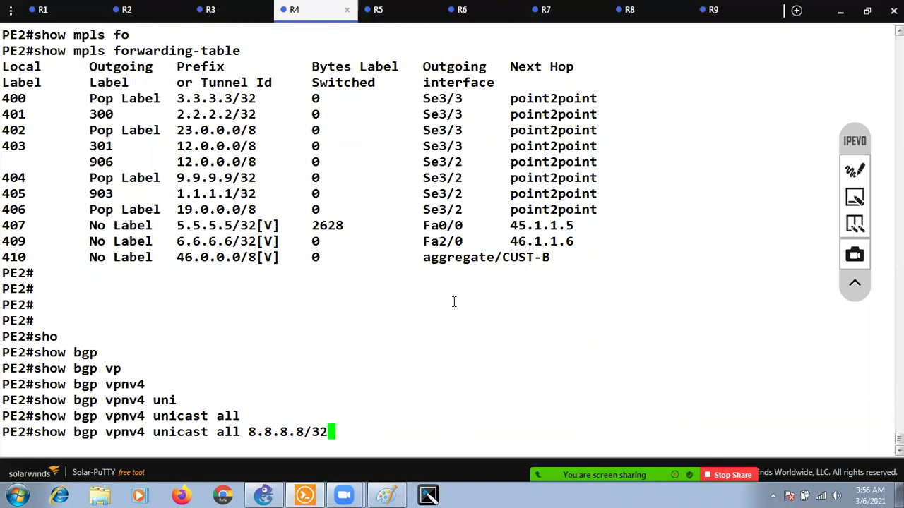
key(Return)
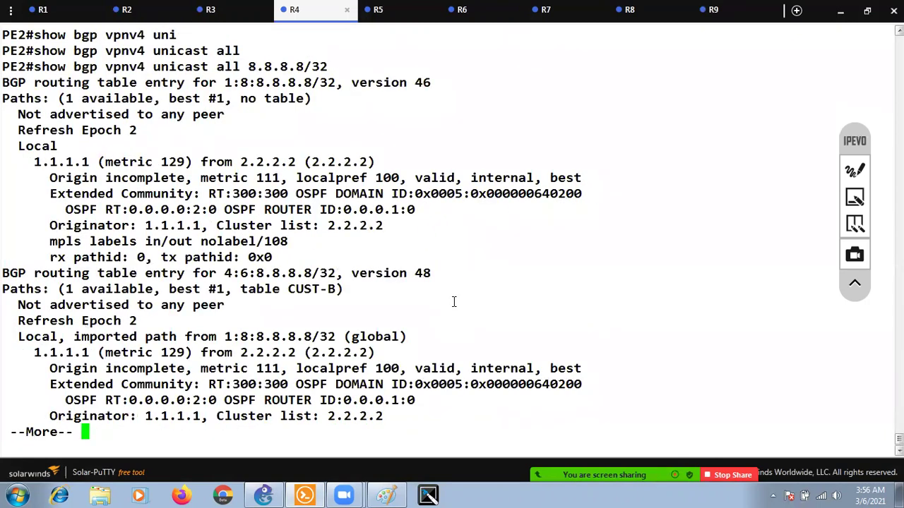
key(space)
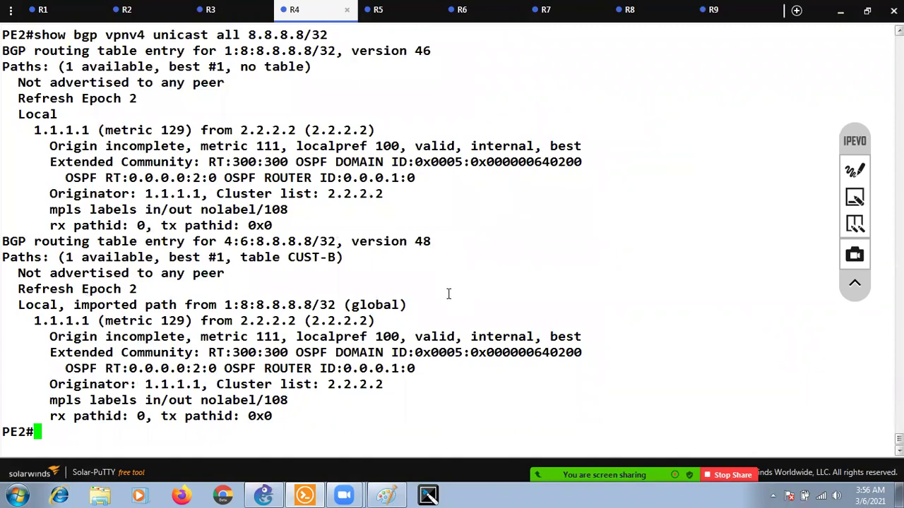
Step: Highlight the 64 in the OSPF domain ID of PE2's 4:6:8.8.8.8/32 entry
drag(535, 353, 549, 353)
click(537, 353)
double_click(537, 353)
click(536, 364)
drag(537, 352, 548, 353)
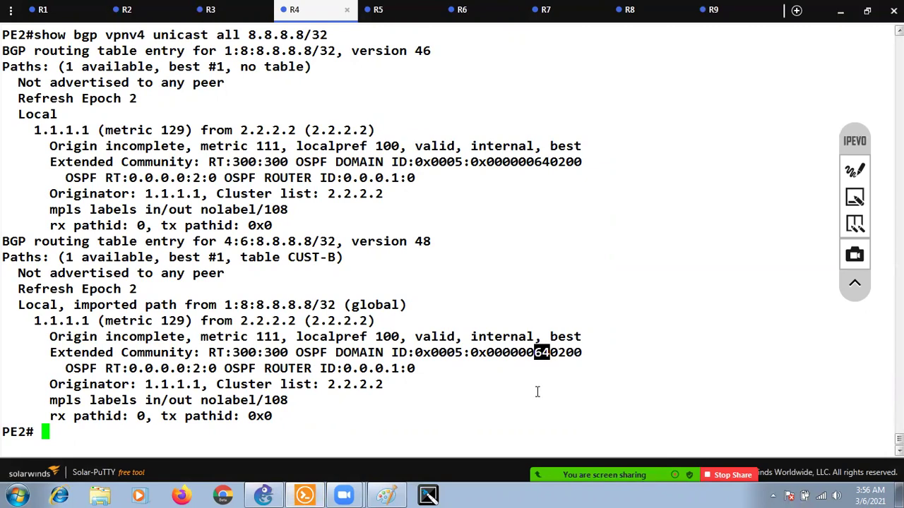
Step: Review the GNS3 topology and the Paint diagram of OSPF route types, then return to the terminal
click(266, 495)
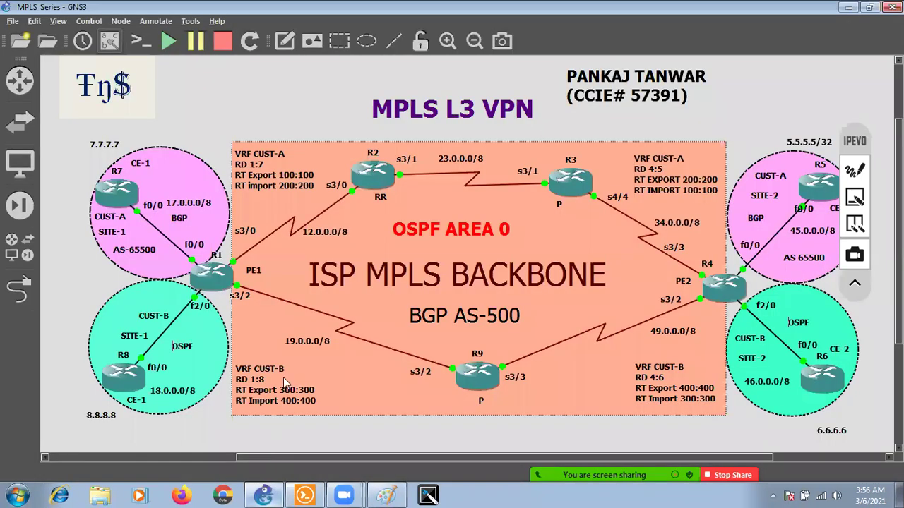
click(388, 494)
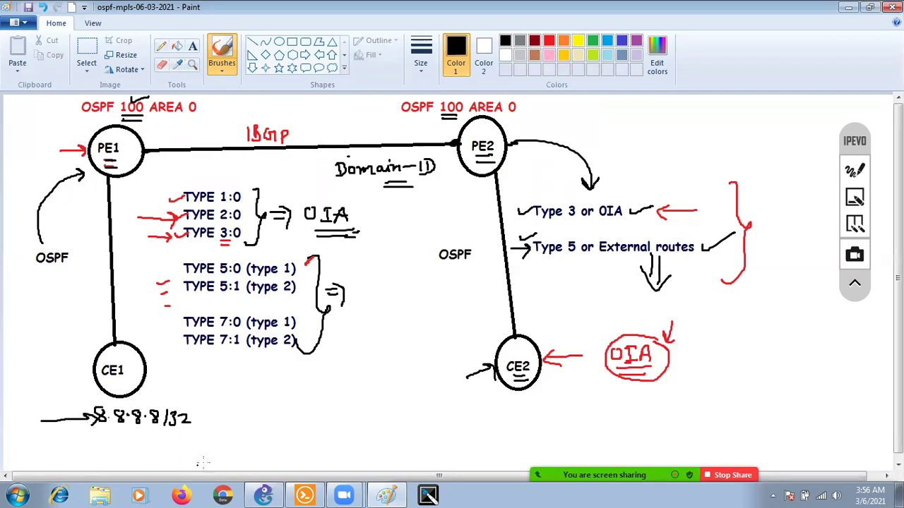
click(305, 495)
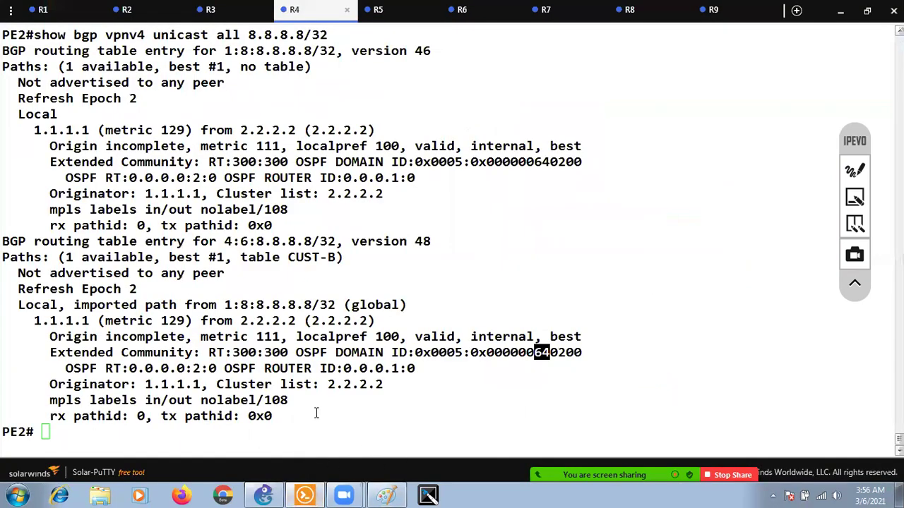
Step: Rerun show ip route ospf on CE2-CUST-B in the R6 console
click(484, 9)
key(Return)
key(Return)
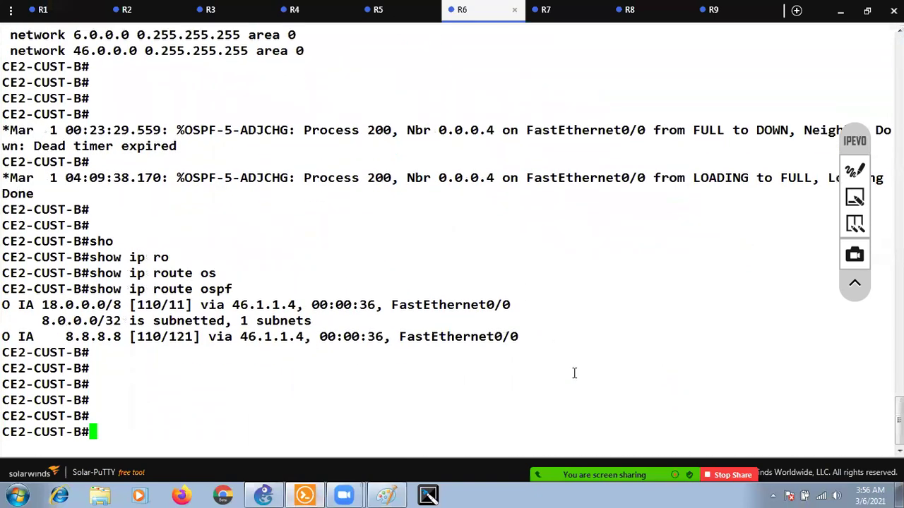
key(Return)
key(Up)
key(Return)
key(Return)
key(Return)
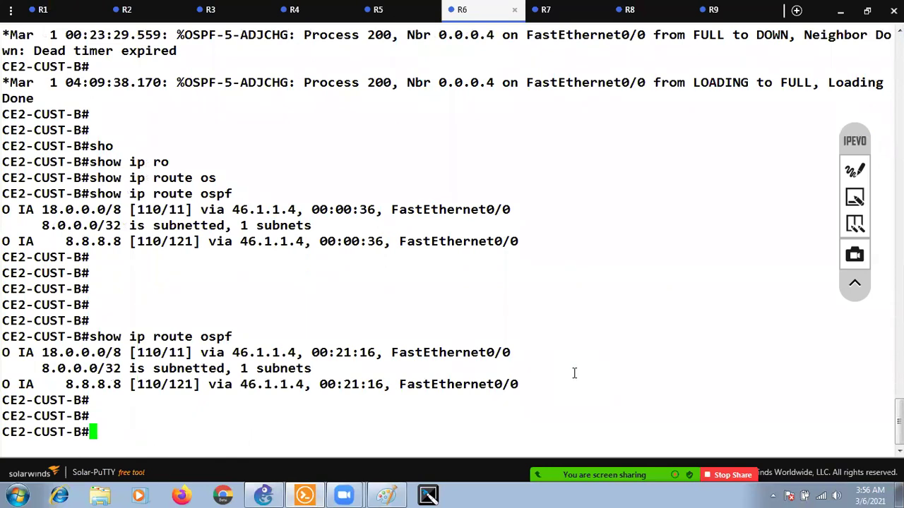
Step: Highlight the latest O IA 8.8.8.8 route on CE2-CUST-B and check the GNS3 topology before returning to the terminal
drag(6, 401, 119, 384)
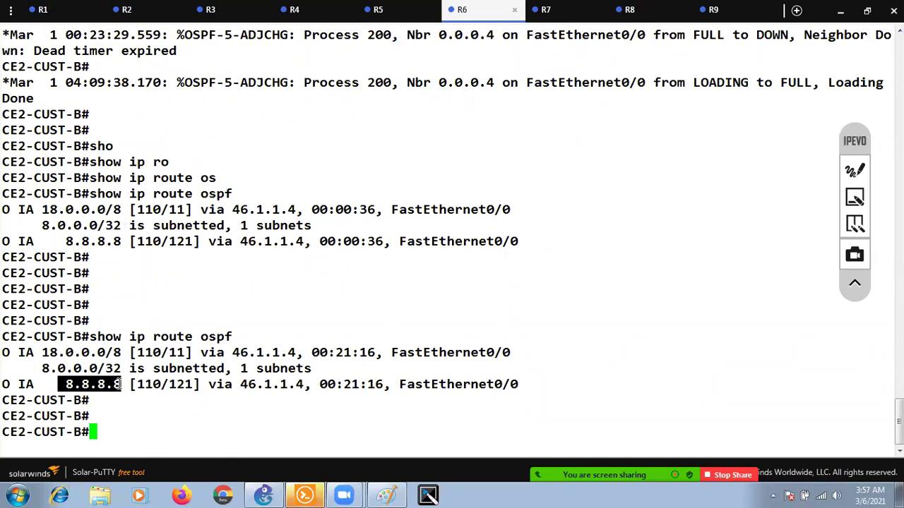
drag(41, 384, 2, 384)
click(83, 416)
click(132, 384)
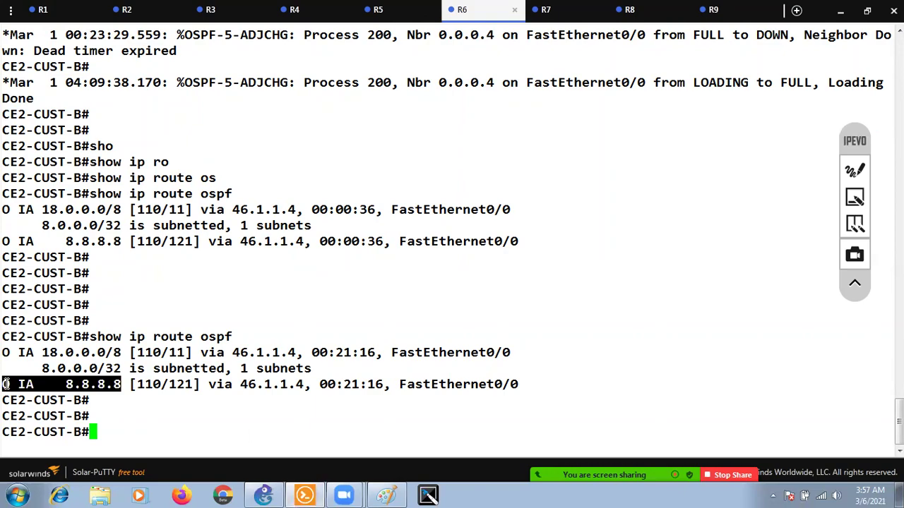
click(81, 412)
click(265, 495)
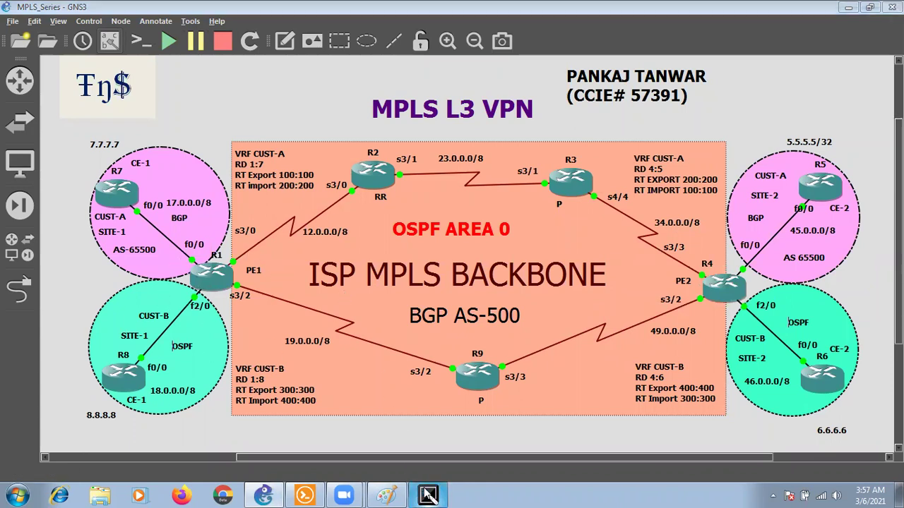
click(305, 495)
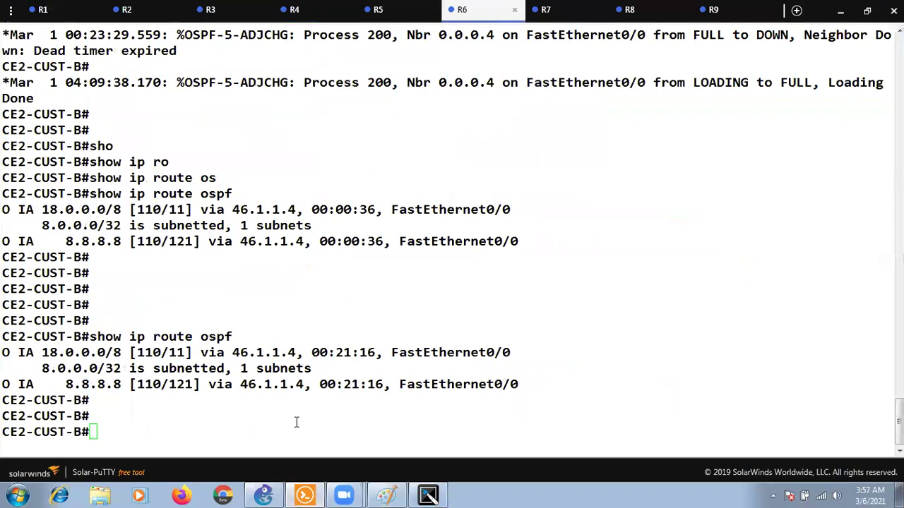
Step: In the Paint diagram, draw an arrow from PE1 towards Domain-ID, underline Domain-ID and the Type 5 label, and return to the terminal
click(386, 495)
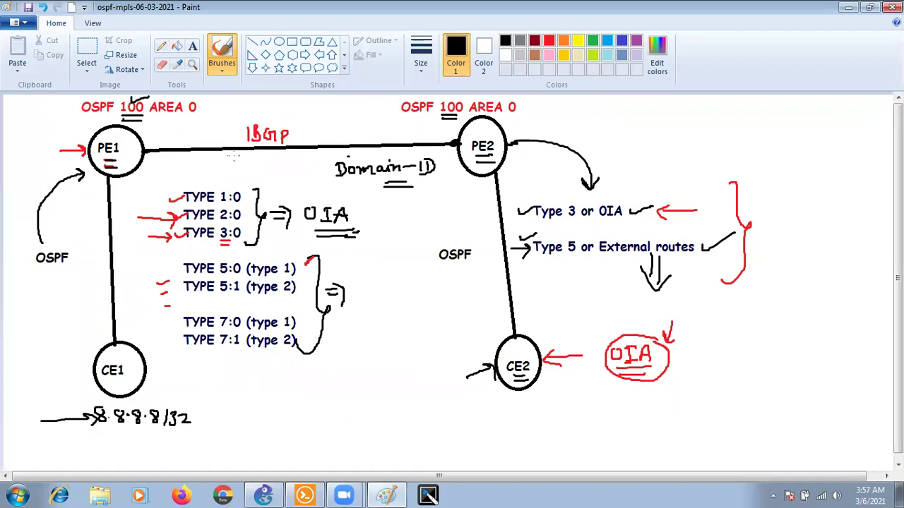
mouse_move(139, 169)
mouse_down()
mouse_move(313, 171)
mouse_move(309, 180)
mouse_up()
drag(383, 188, 414, 187)
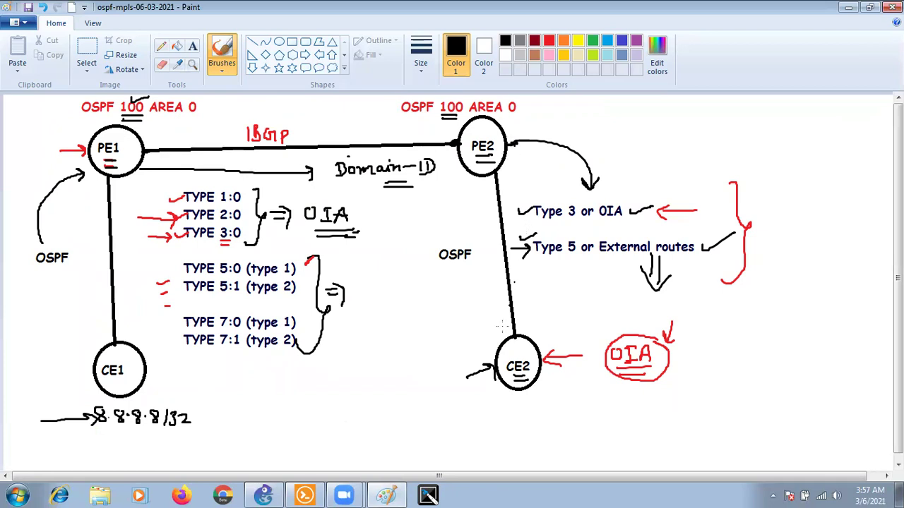
drag(540, 259, 579, 263)
click(305, 496)
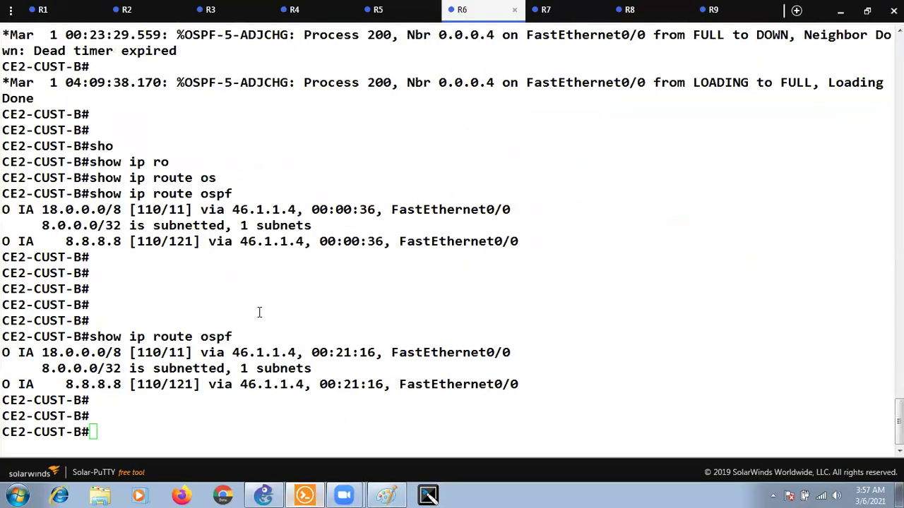
Step: On PE1 in the R1 console, enter configuration mode and open router ospf 100 vrf CUST-B
click(67, 15)
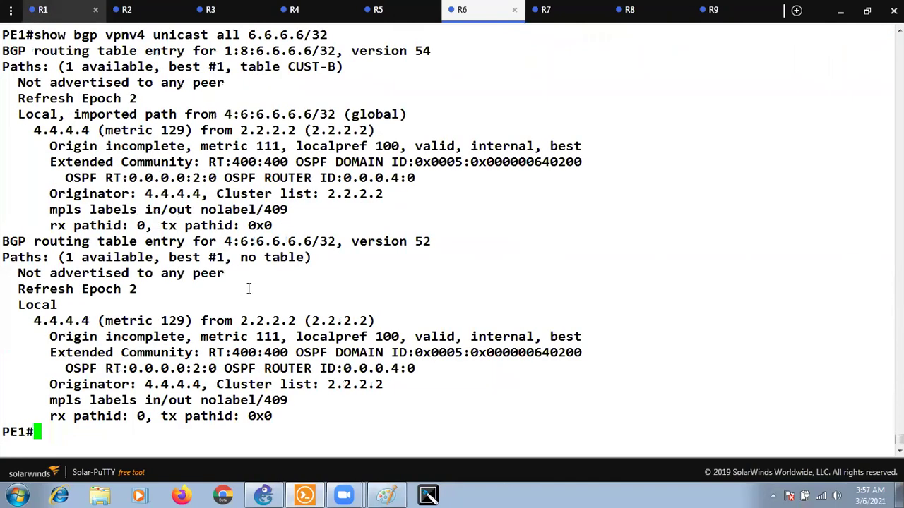
key(Return)
key(Return)
text(conf)
key(Return)
key(Return)
text(address-family ipv4 vrf CUST-B)
key(Up)
key(Up)
key(Up)
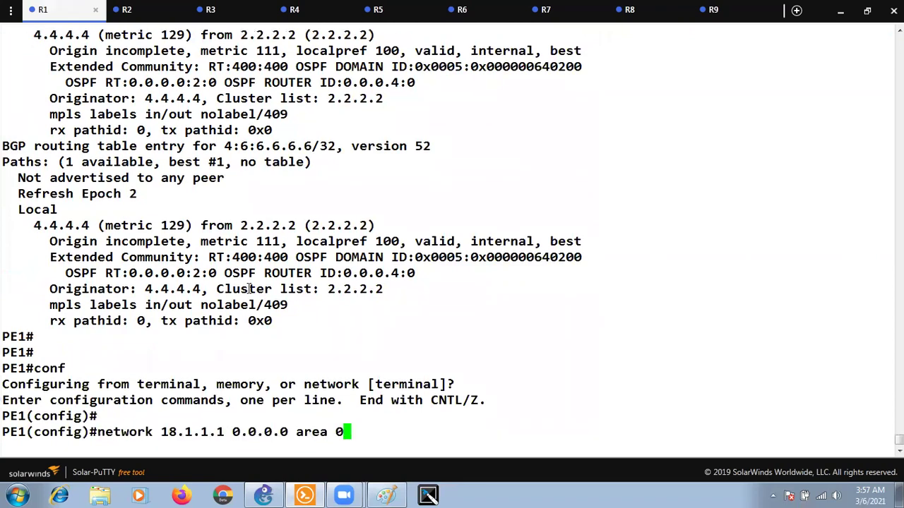
key(Up)
key(Return)
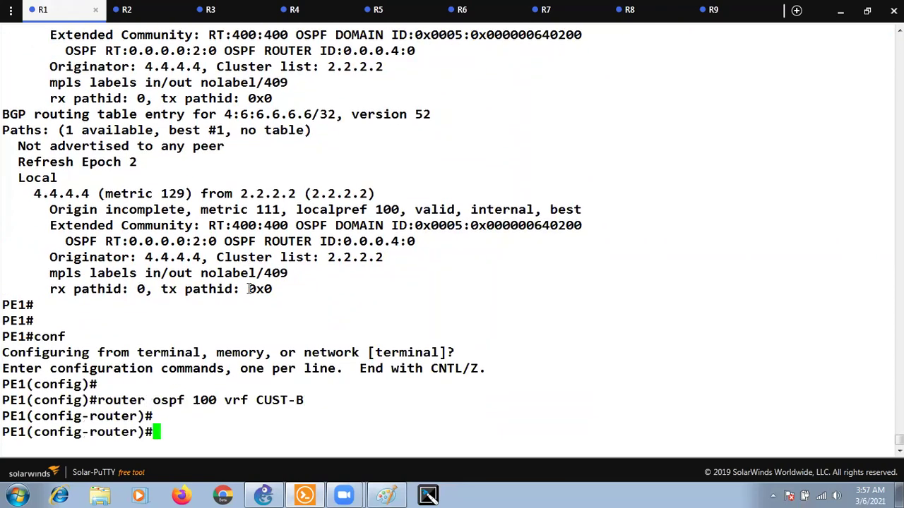
key(Return)
Step: Begin the domain-id type command on PE1, list the available types and choose 0005
text(domain-)
key(Tab)
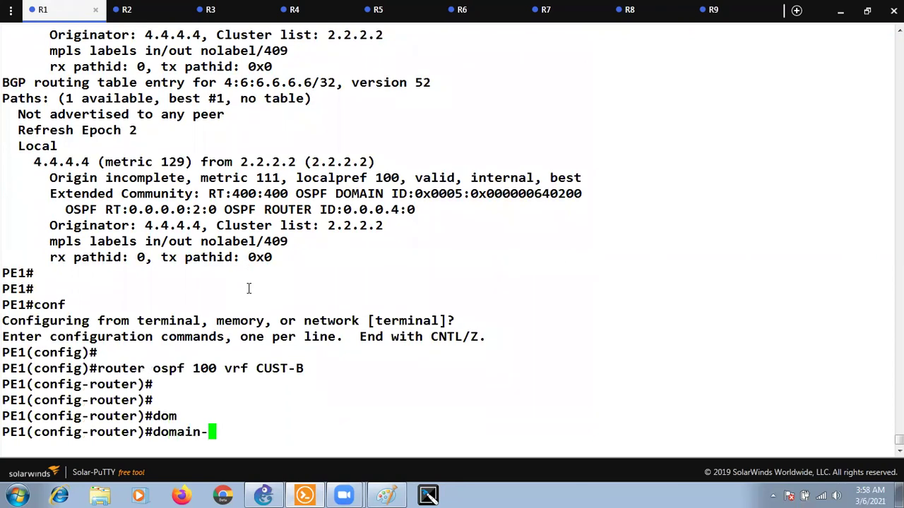
text(id)
key(Tab)
text(ty)
key(Tab)
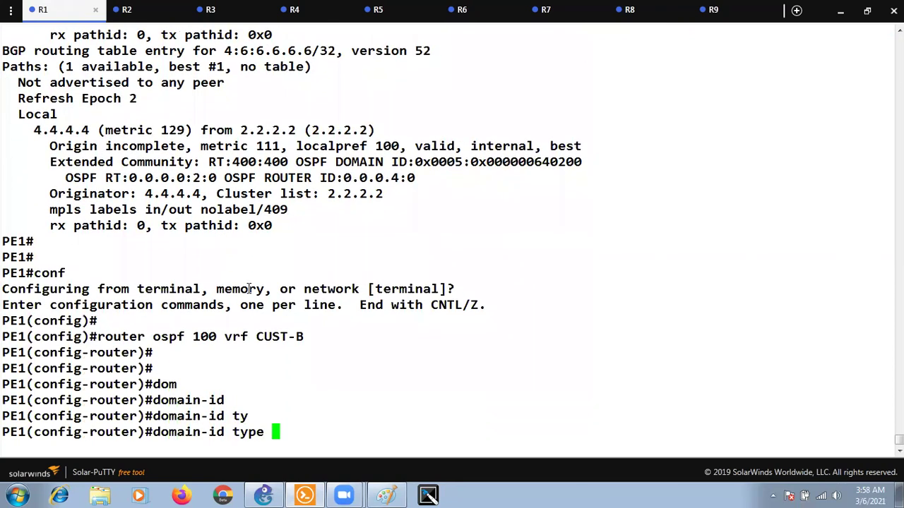
text(?)
text(0005)
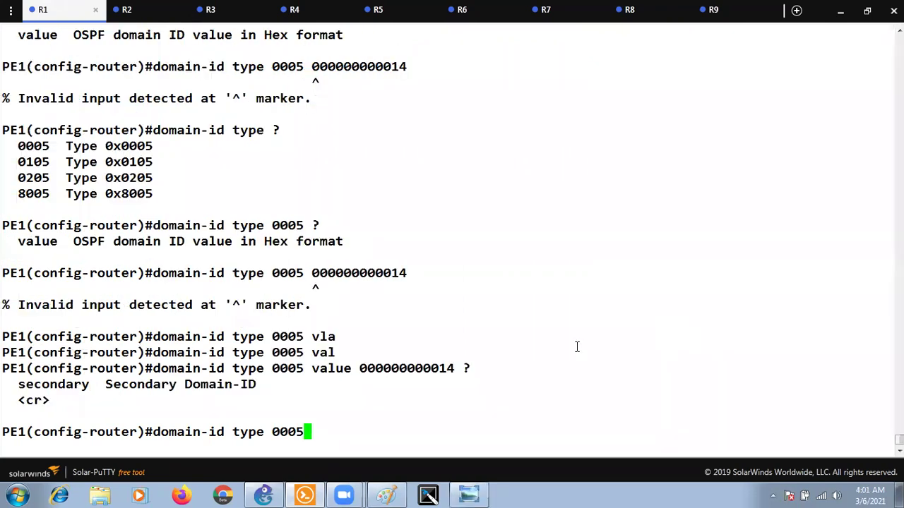
text(va)
key(Tab)
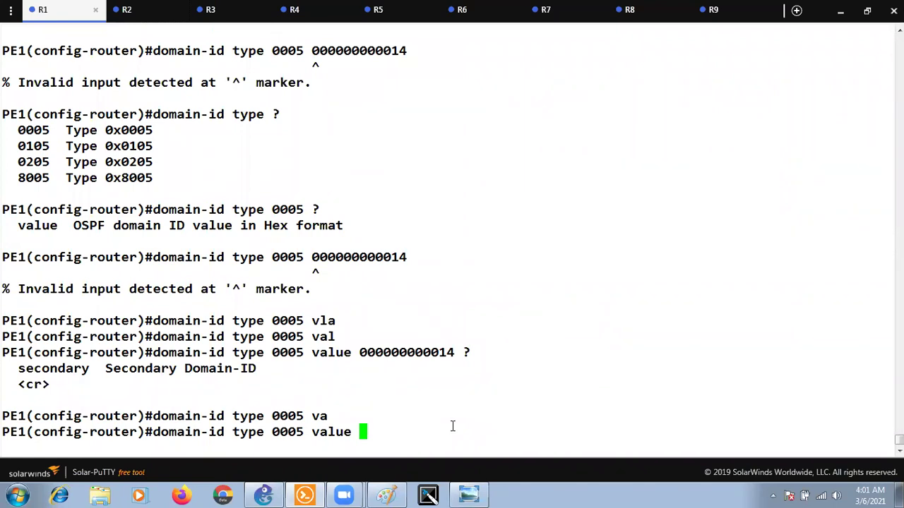
text(00)
text(00000)
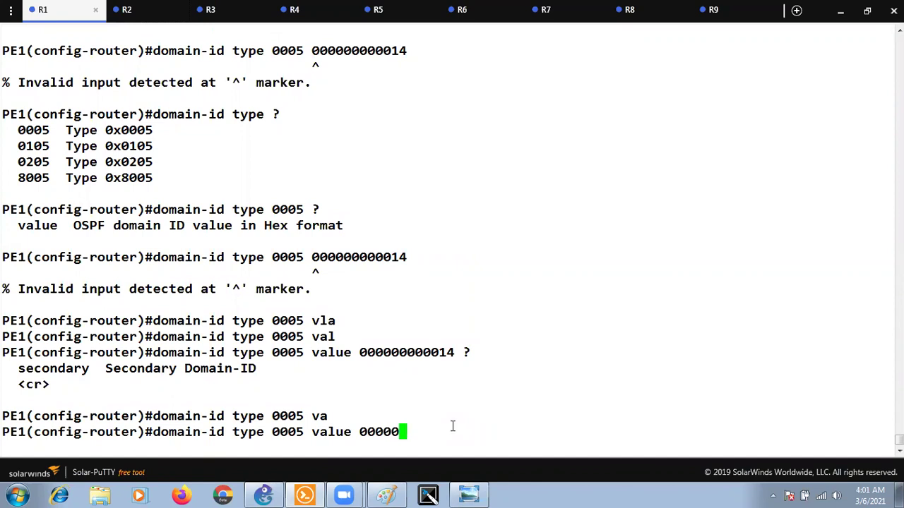
text(00000000)
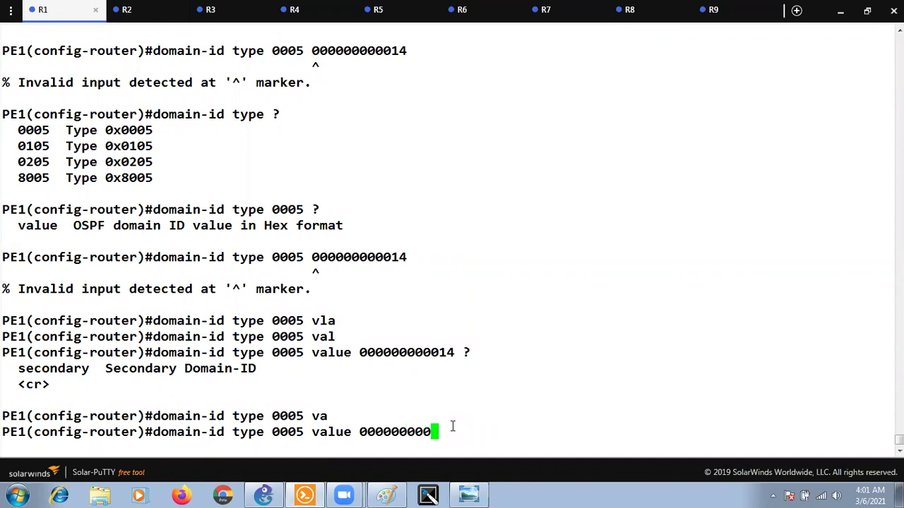
key(BackSpace)
key(BackSpace)
text(14)
key(Return)
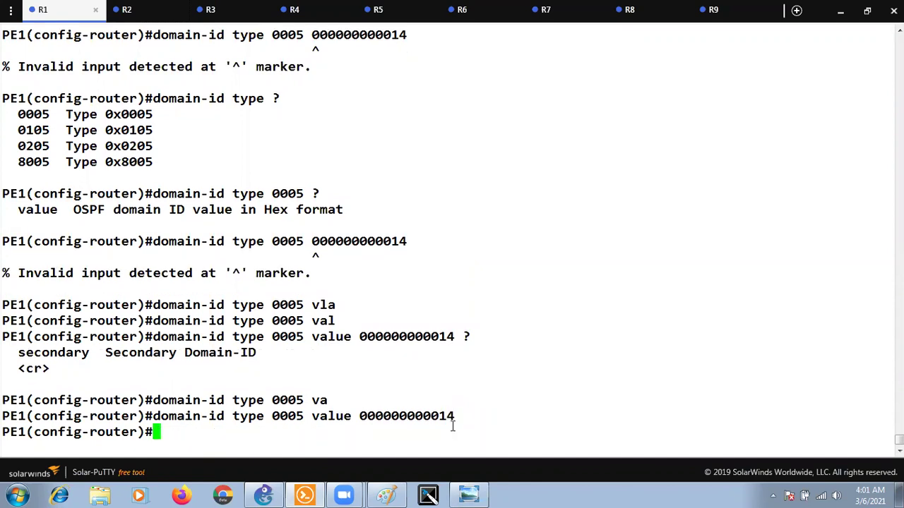
key(Return)
key(Return)
key(Return)
key(ctrl+z)
key(Return)
key(Return)
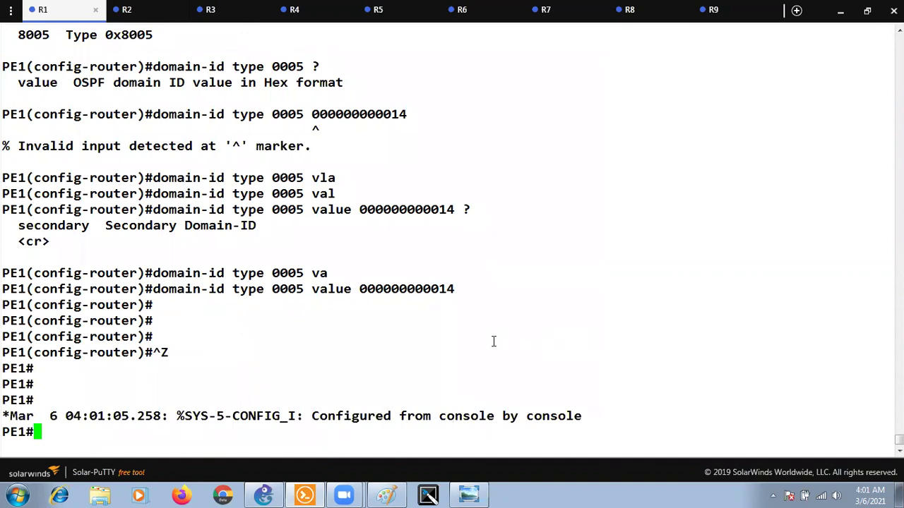
Step: Issue clear ip ospf process on PE1
key(Return)
key(Return)
key(Return)
text(cle)
key(Tab)
text(ip )
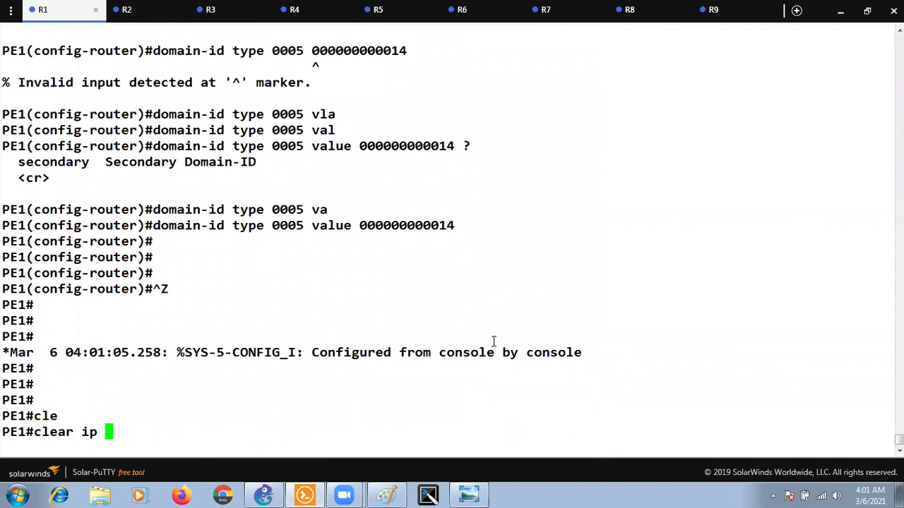
text(bgp)
key(Tab)
key(BackSpace)
key(BackSpace)
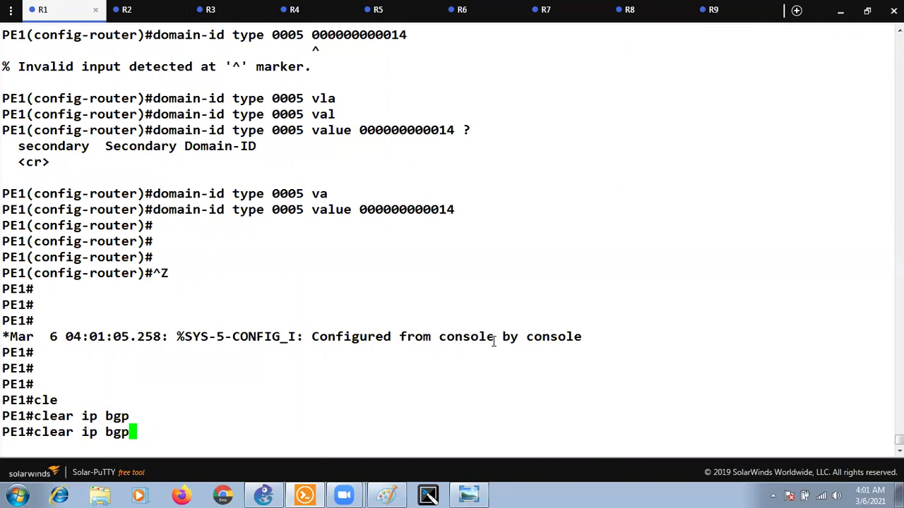
key(BackSpace)
key(BackSpace)
text(ospf p)
key(Tab)
text(p)
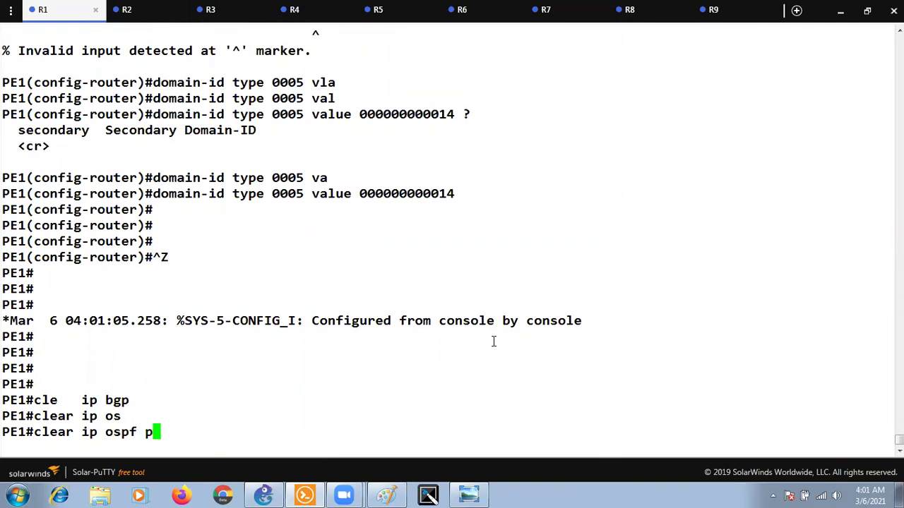
text(rocess)
key(Tab)
key(Return)
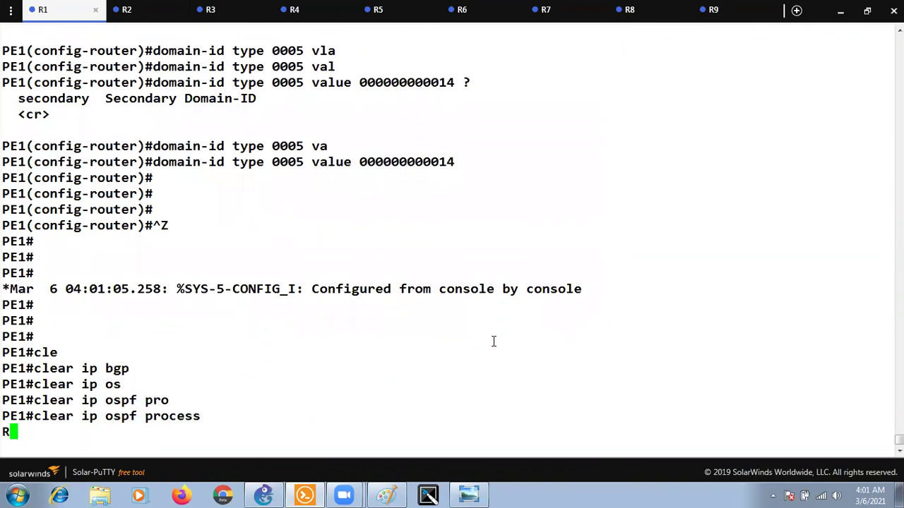
Step: Confirm the reset of all OSPF processes on PE1 with yes
text(yes)
key(Return)
key(Return)
key(Return)
key(Return)
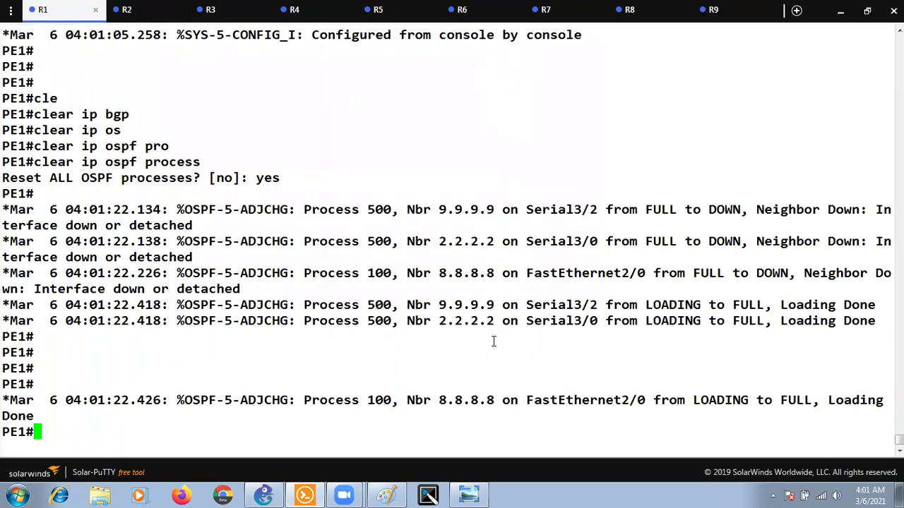
key(Return)
key(Return)
key(Return)
key(Return)
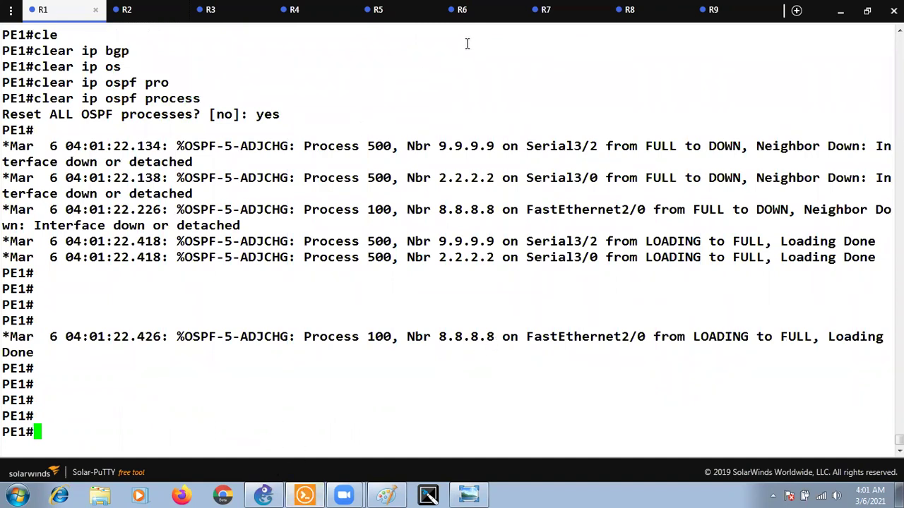
Step: On PE2 in the R4 console, rerun show bgp vpnv4 unicast all 8.8.8.8/32 repeatedly and page through the full route entries
click(310, 10)
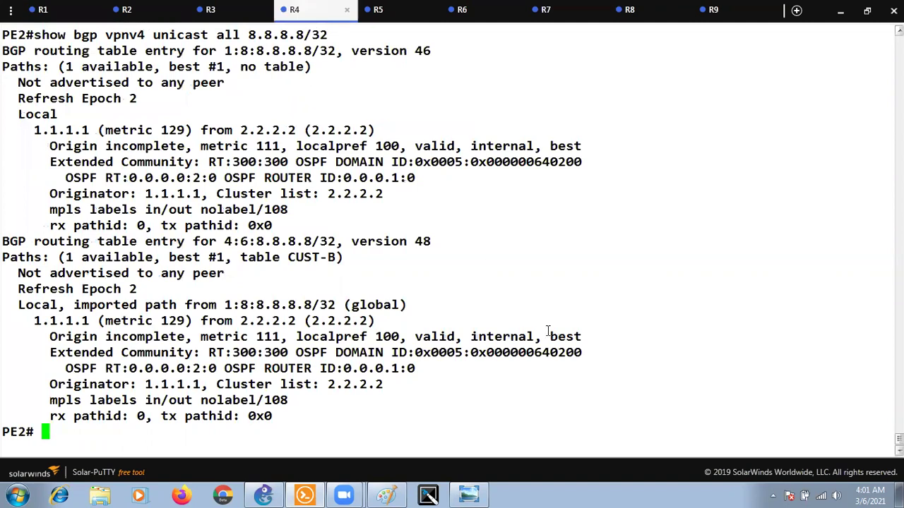
key(Up)
key(Return)
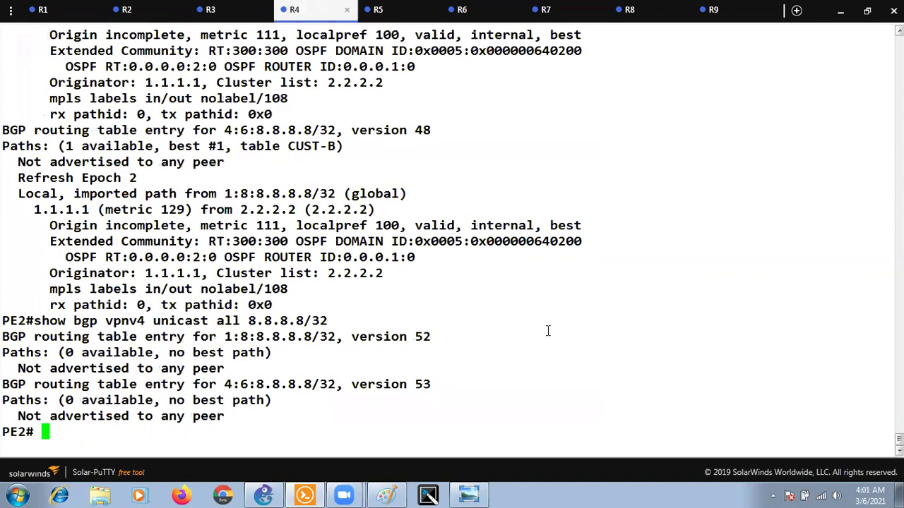
key(Return)
key(Return)
key(Up)
key(Return)
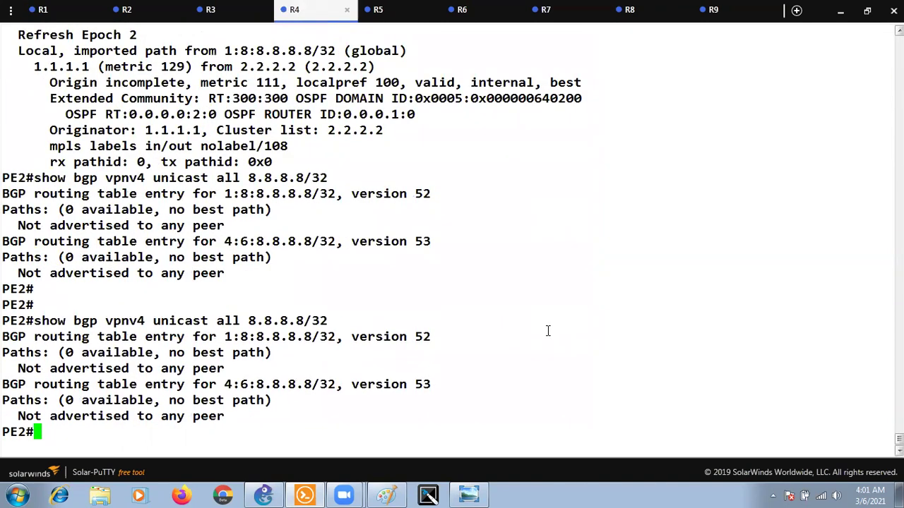
key(Up)
key(Return)
key(Up)
key(Return)
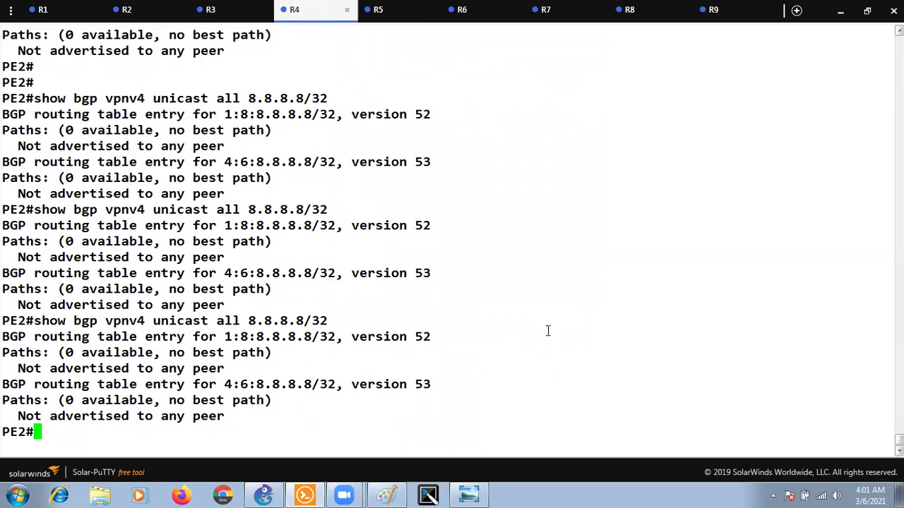
key(Up)
key(Return)
key(Up)
key(Return)
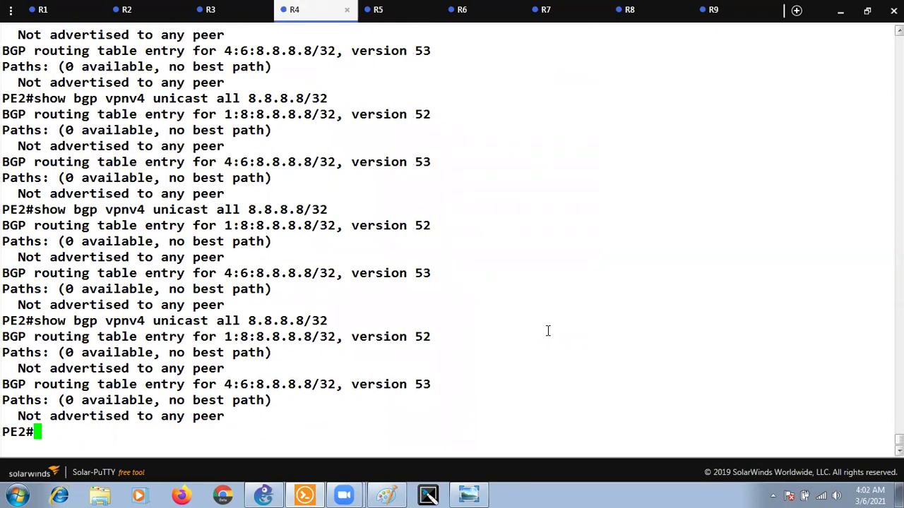
key(Up)
key(Return)
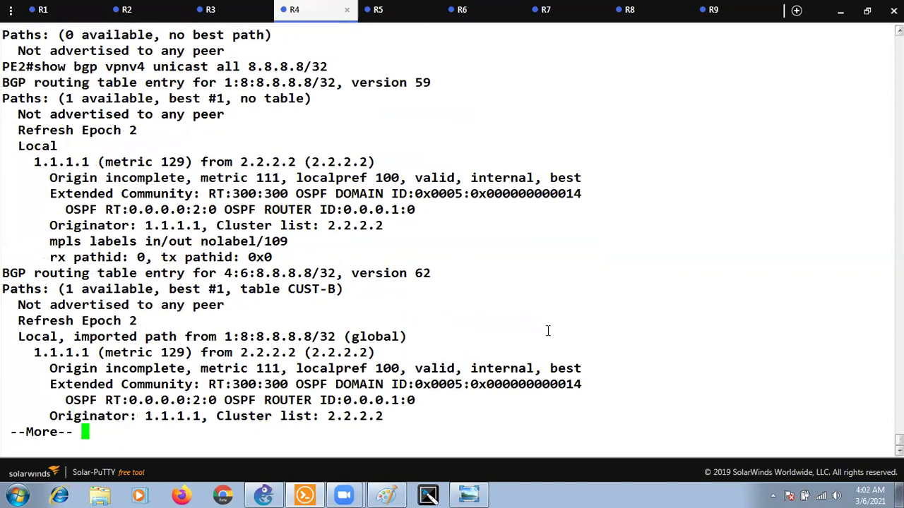
key(space)
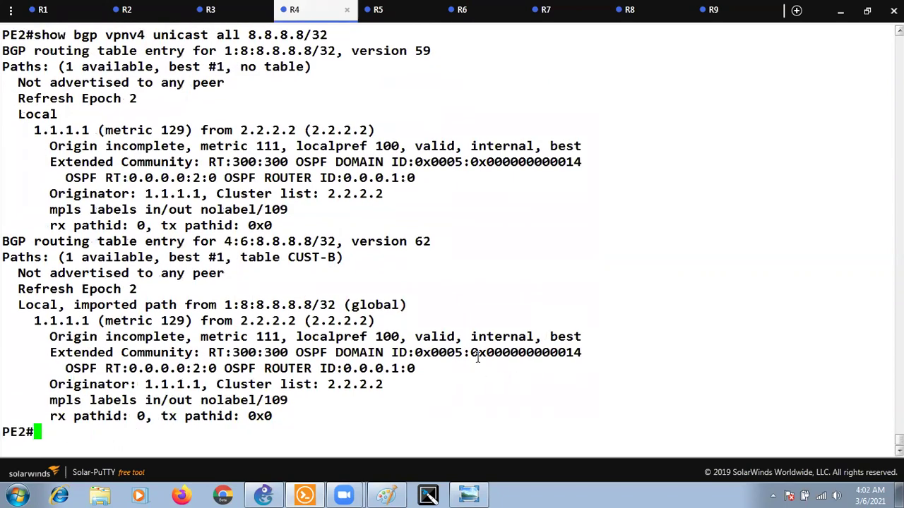
Step: Highlight the OSPF domain ID value in PE2's 4:6:8.8.8.8/32 entry, then clear the selection
drag(471, 352, 586, 348)
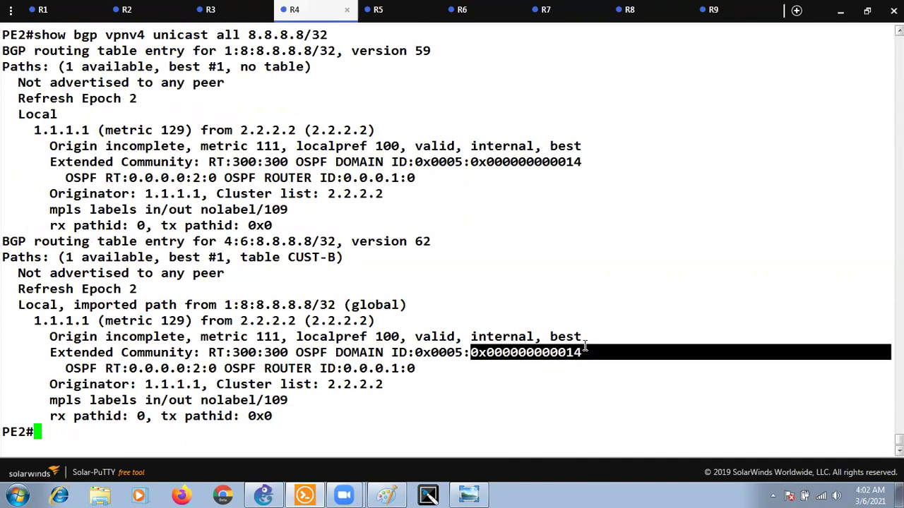
click(584, 347)
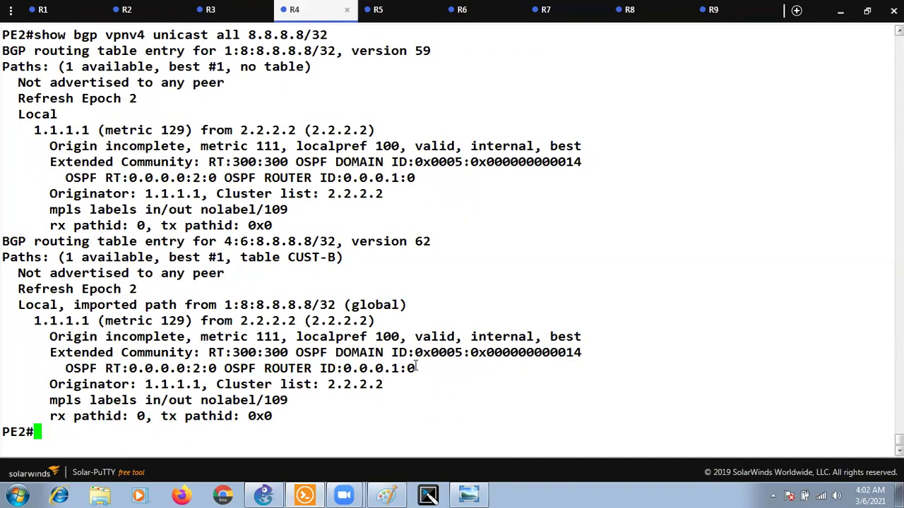
drag(584, 352, 472, 349)
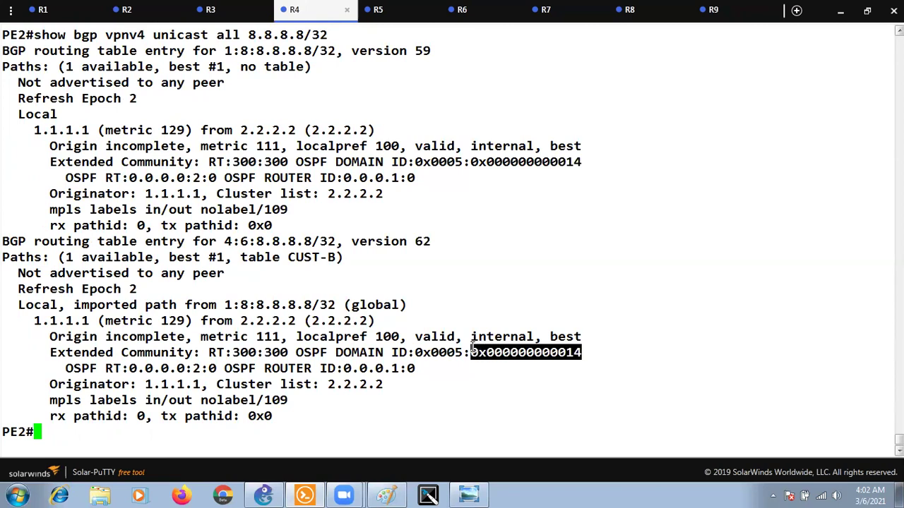
click(379, 386)
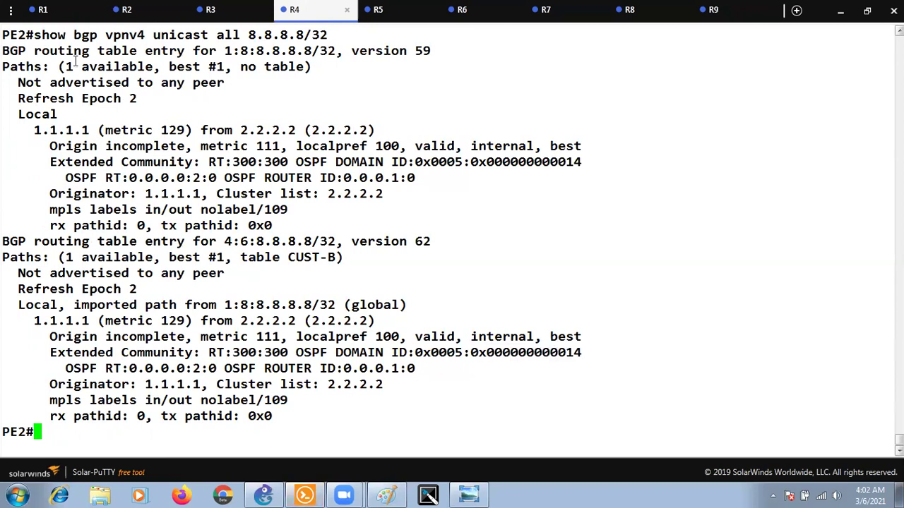
Step: On PE1 in the R1 console, run show bgp vpnv4 unicast all 6.6.6.6/32 and page through the full route entries
click(42, 9)
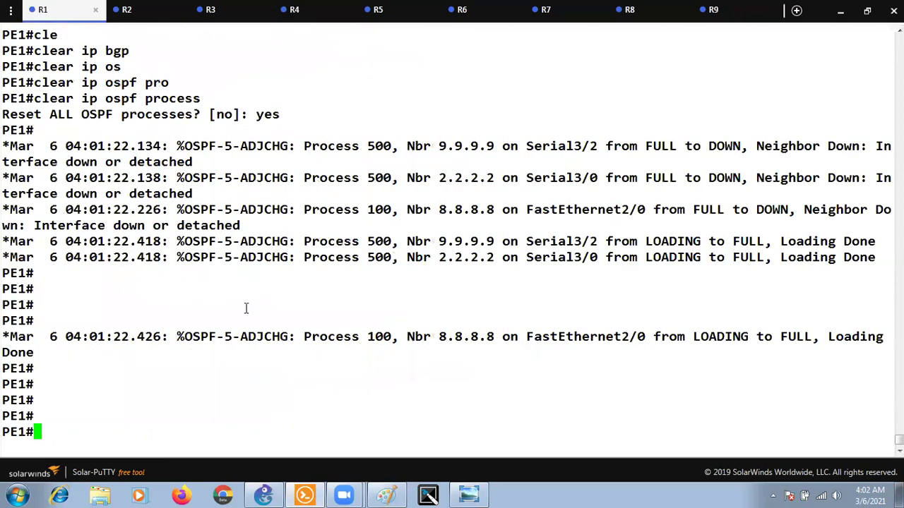
text(sho)
key(Tab)
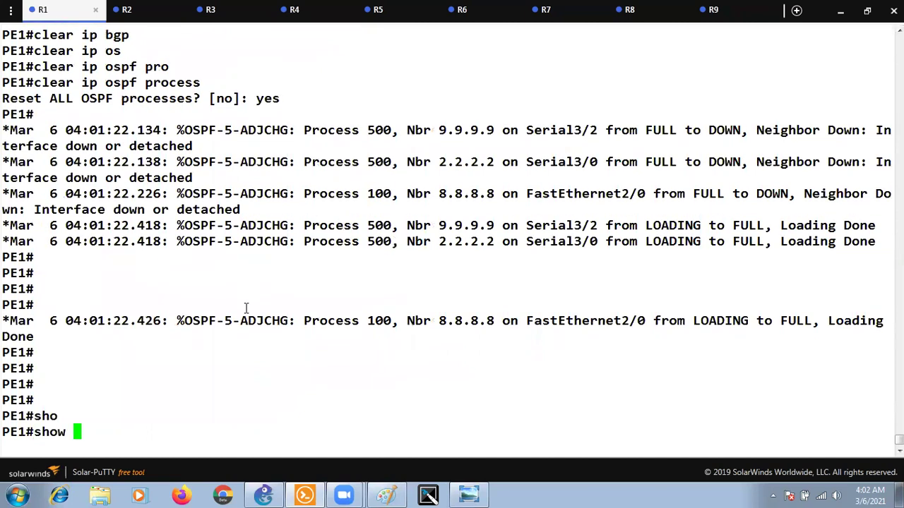
text(bgp vp)
key(Tab)
text(uni)
key(Tab)
text(all)
key(Tab)
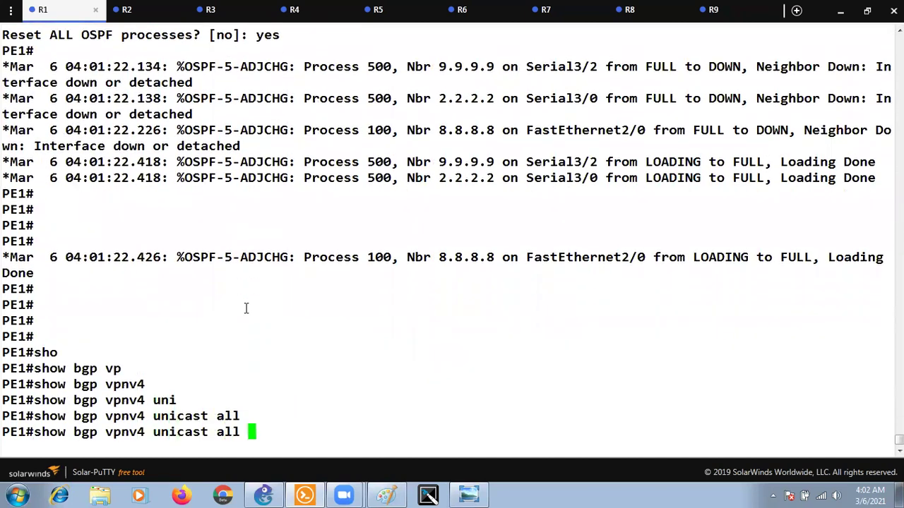
text(6.6.6.)
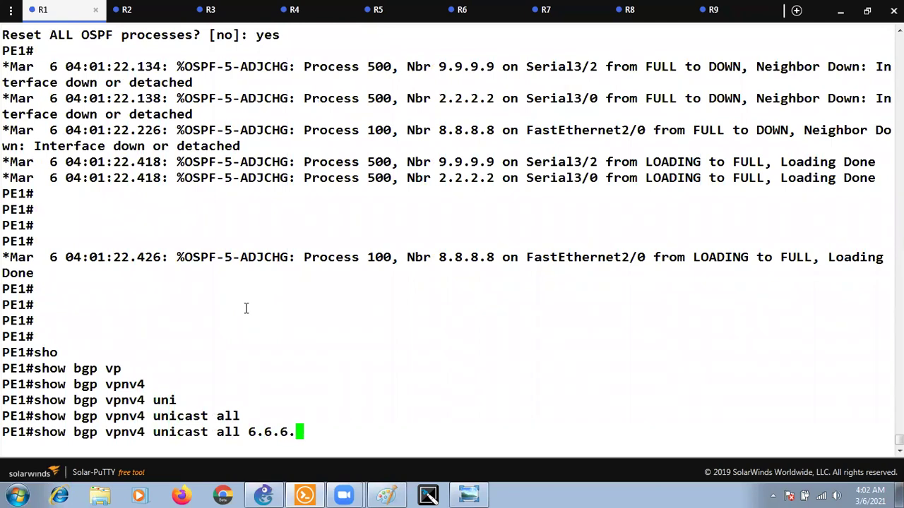
text(6/32)
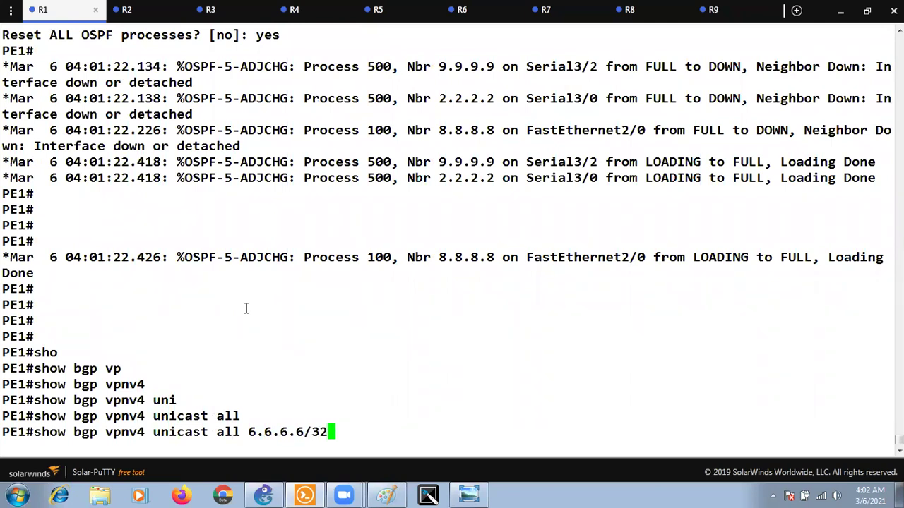
key(Return)
key(space)
key(Return)
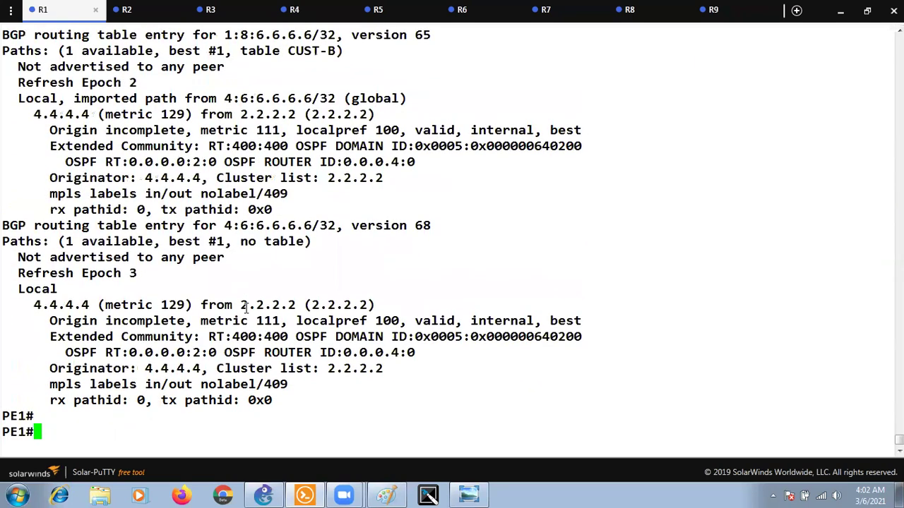
Step: Highlight the OSPF domain ID value in PE1's 1:8:6.6.6.6/32 entry, then clear the selection
drag(534, 146, 543, 146)
double_click(543, 146)
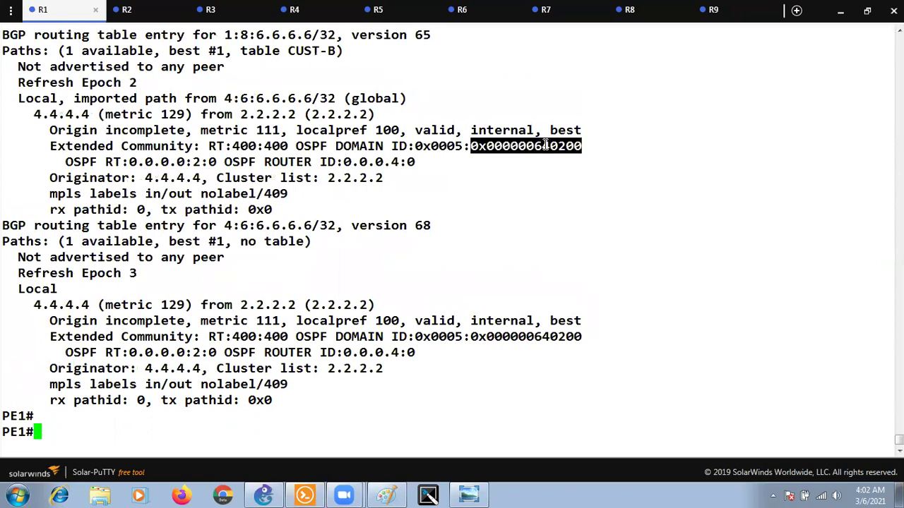
drag(542, 146, 534, 146)
click(290, 201)
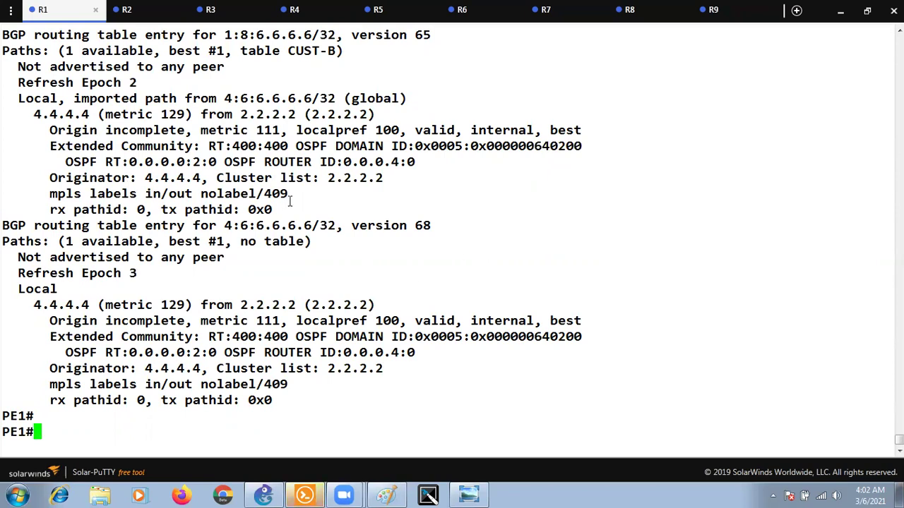
Step: In the Paint diagram, draw a curve along the IBGP link toward PE2 and an arrow pointing down from Type 5
click(386, 496)
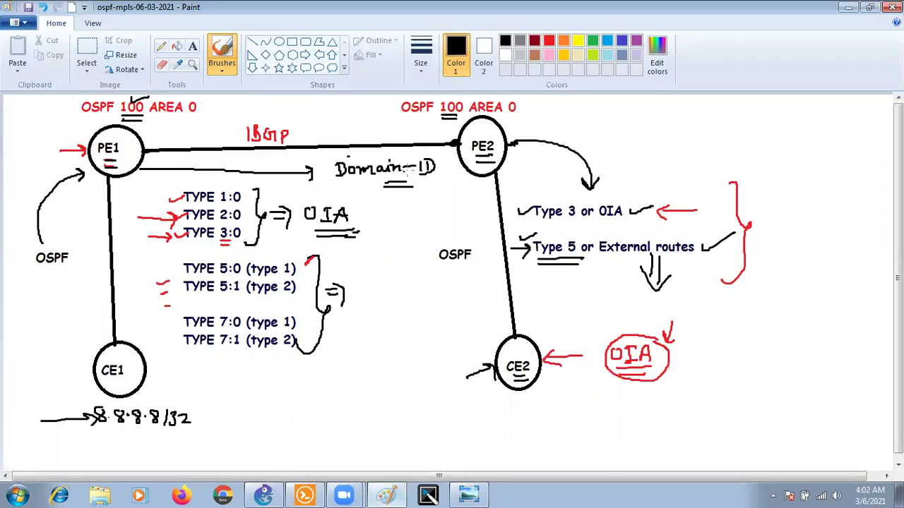
mouse_move(318, 141)
mouse_down()
mouse_move(407, 128)
mouse_move(426, 131)
mouse_move(426, 150)
mouse_up()
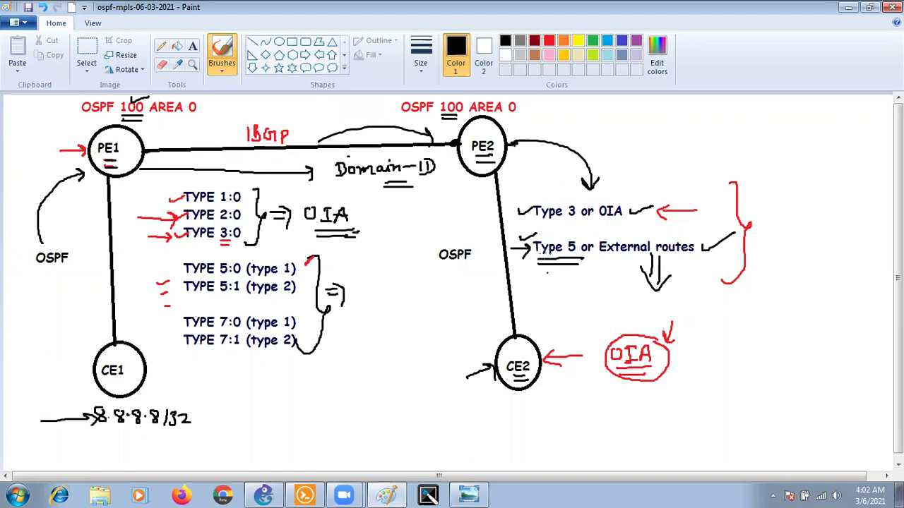
mouse_move(557, 268)
mouse_down()
mouse_move(579, 287)
mouse_move(576, 302)
mouse_up()
drag(592, 268, 576, 302)
drag(519, 379, 530, 382)
Step: On CE2-CUST-B in the R6 console, rerun show ip route ospf
click(310, 492)
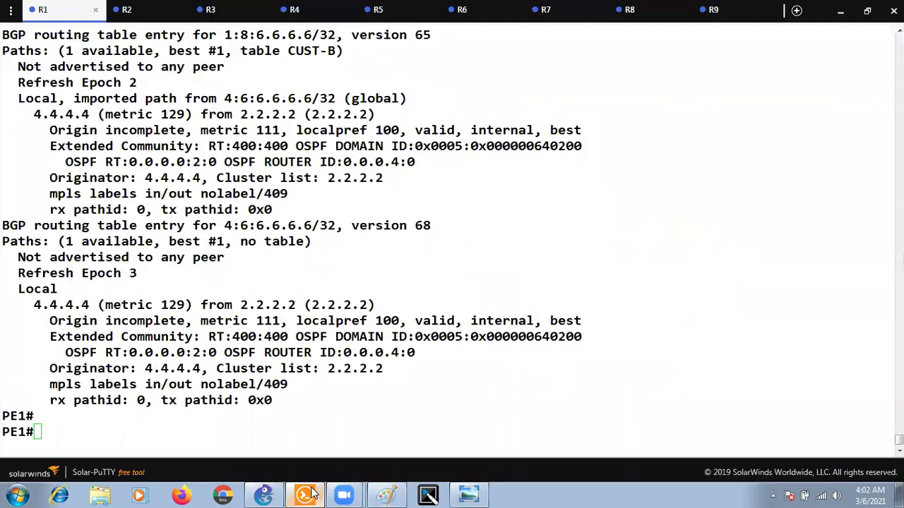
click(459, 9)
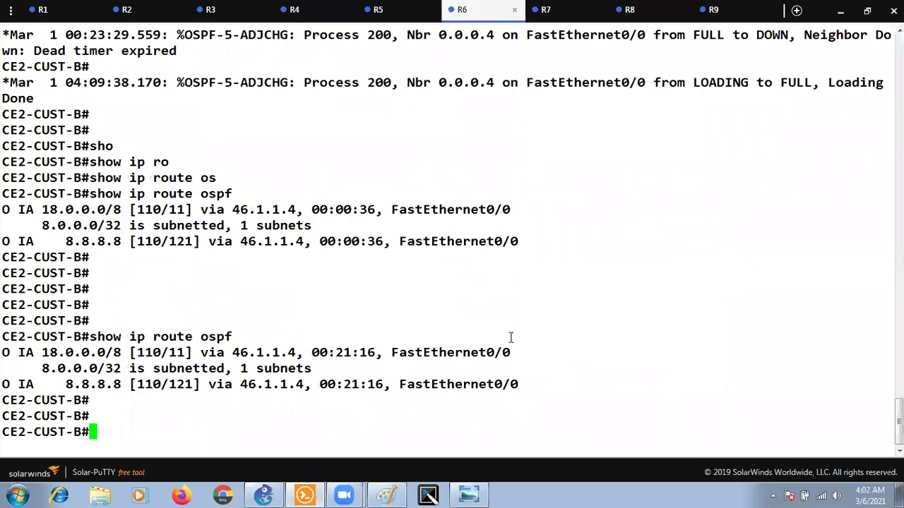
key(Up)
key(Return)
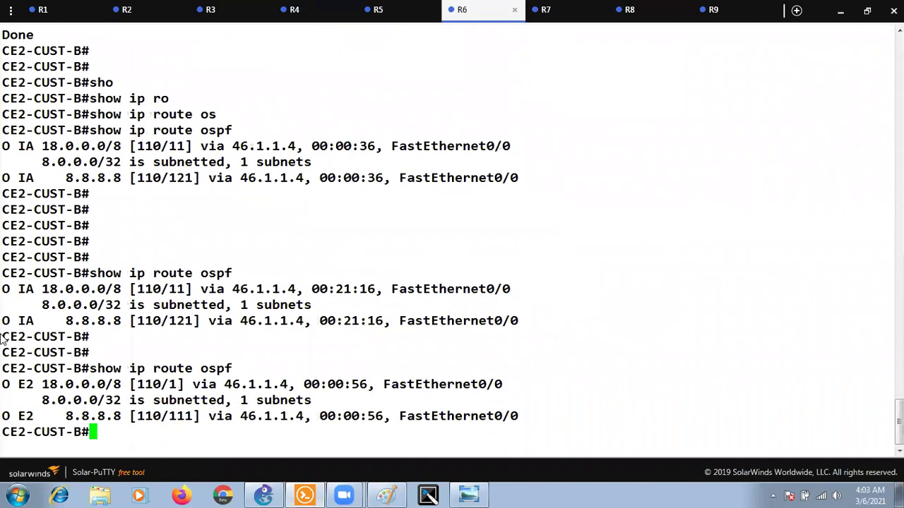
Step: Highlight the 8.8.8.8 route in the previous and latest OSPF route outputs to compare their route types
drag(6, 320, 145, 321)
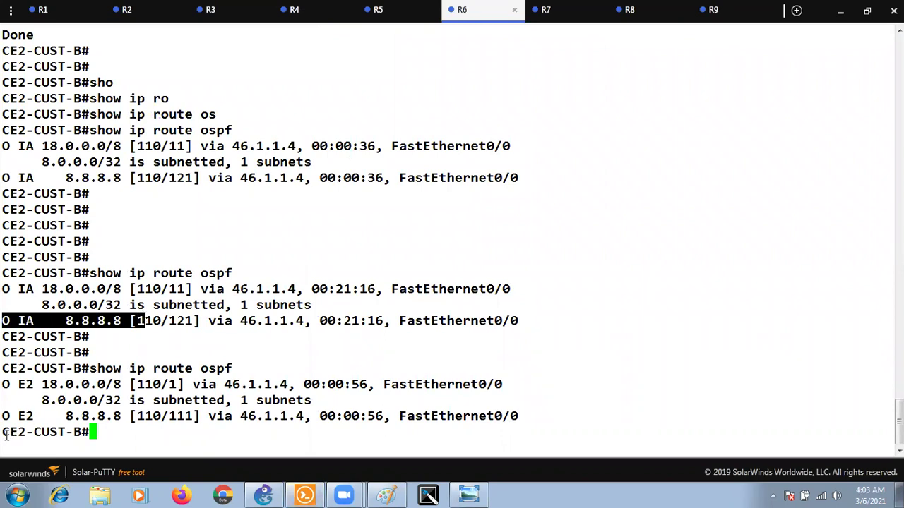
drag(2, 432, 74, 432)
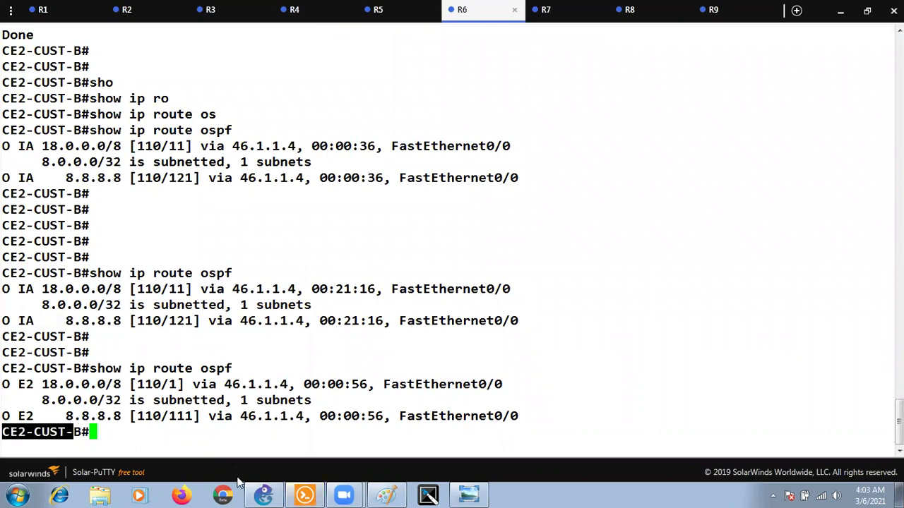
drag(3, 321, 134, 321)
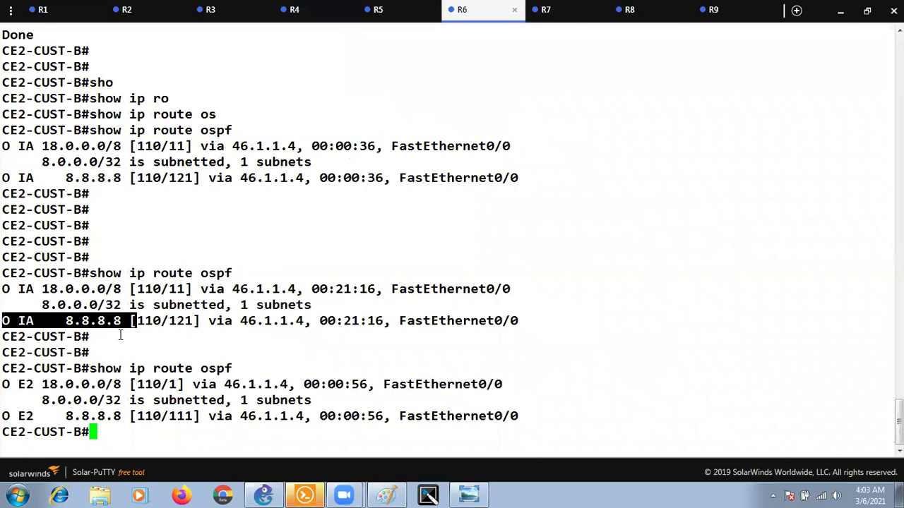
drag(4, 415, 314, 402)
Step: Check the GNS3 topology, then draw a curved arrow from PE1 to PE2 above the IBGP link in the Paint diagram
click(265, 495)
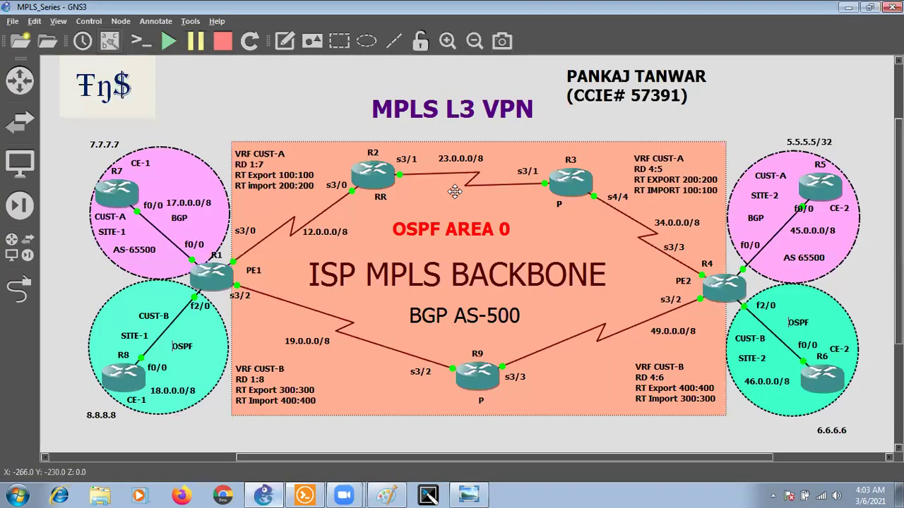
click(386, 495)
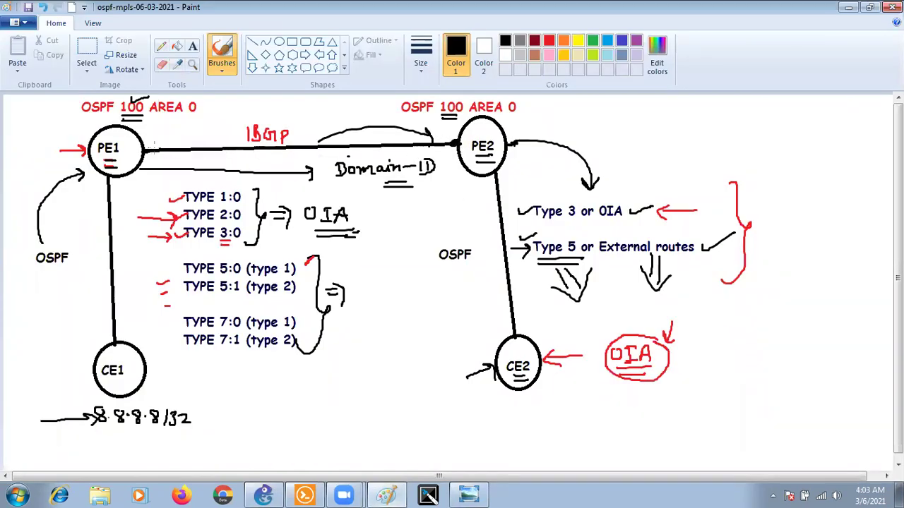
mouse_move(149, 147)
mouse_down()
mouse_move(263, 108)
mouse_move(403, 115)
mouse_move(432, 131)
mouse_move(431, 119)
mouse_move(438, 132)
mouse_move(428, 132)
mouse_up()
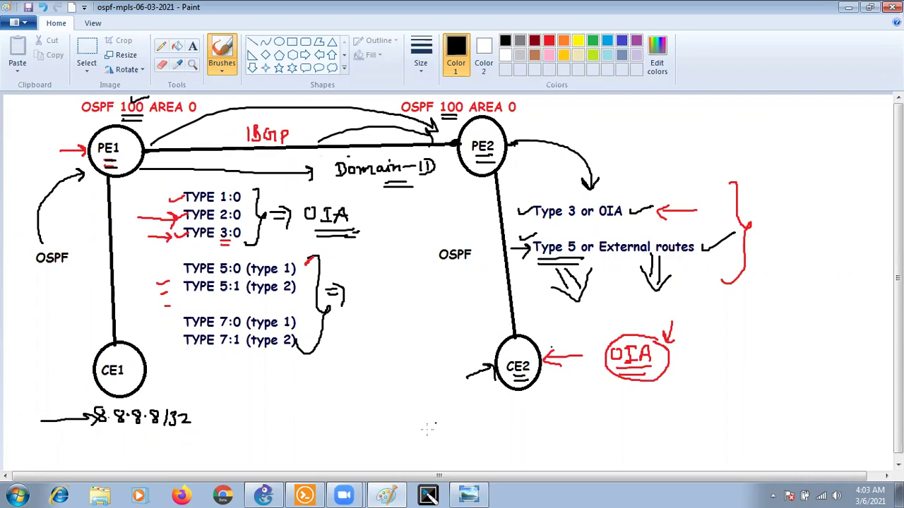
Step: Return to the R6 console, highlight the O IA and O E2 entries for 8.8.8.8, and clear the selection
click(319, 494)
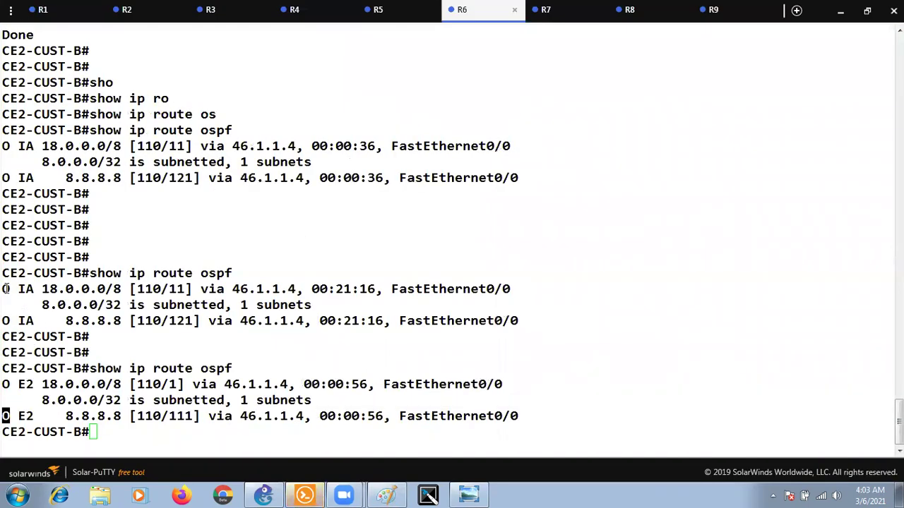
drag(5, 321, 500, 318)
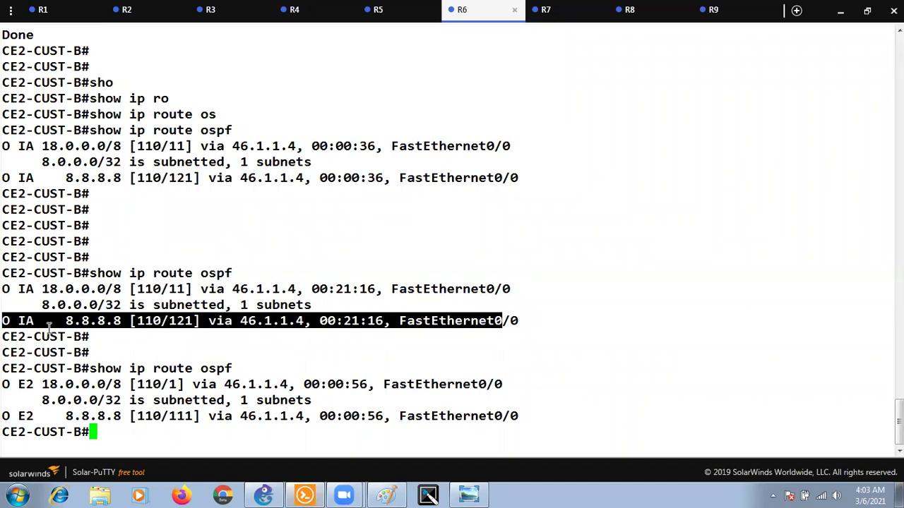
drag(318, 305, 50, 336)
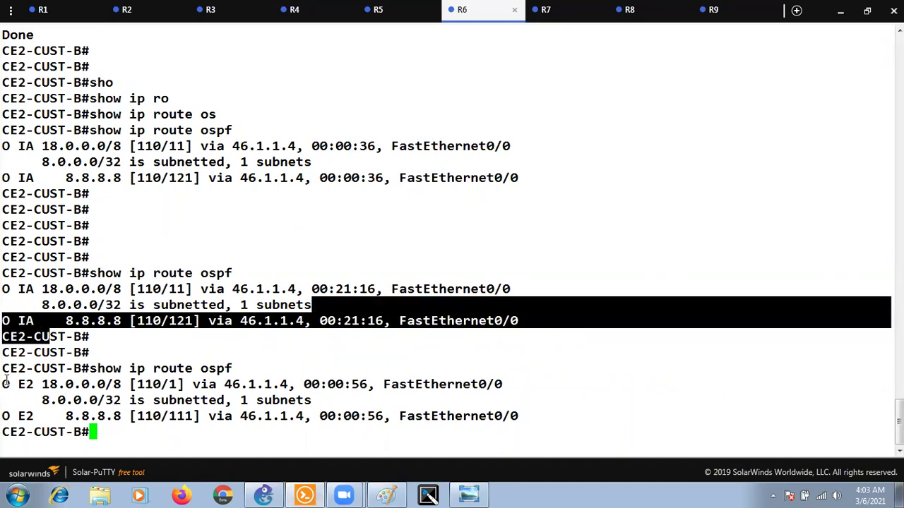
drag(2, 385, 43, 384)
drag(2, 416, 74, 416)
drag(143, 416, 238, 416)
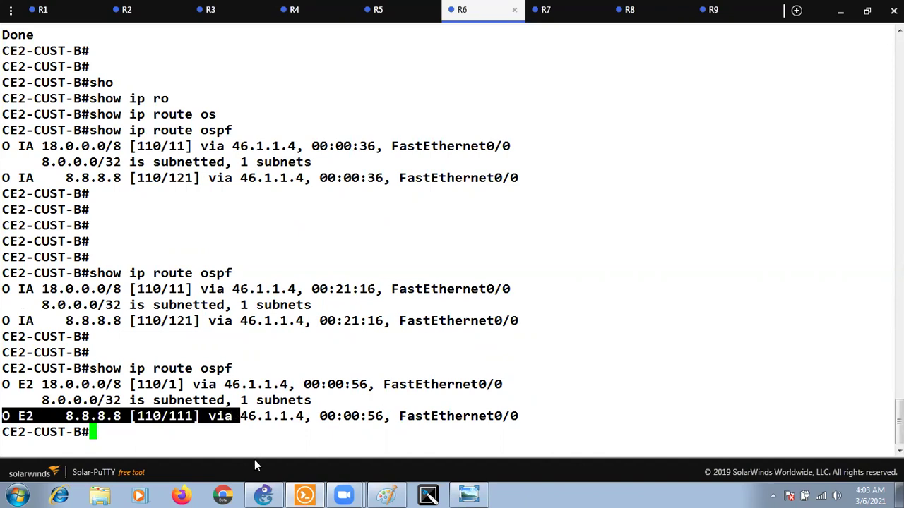
click(247, 430)
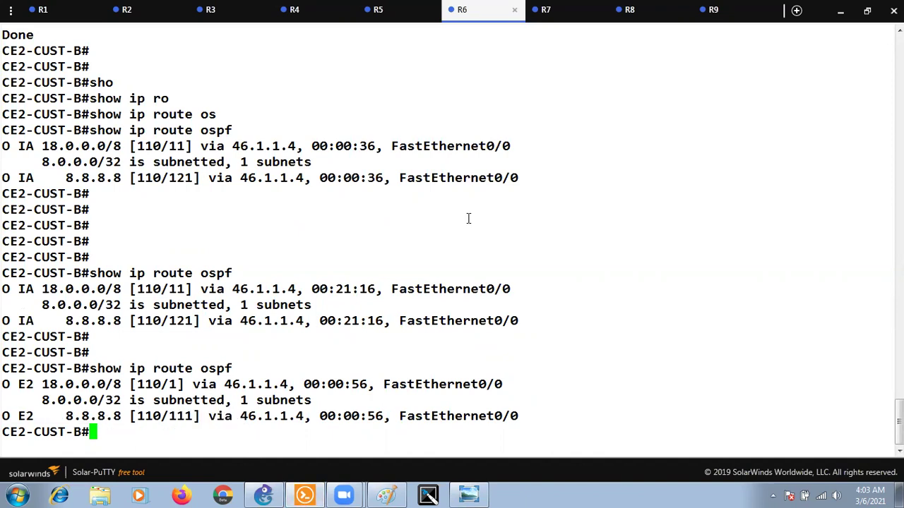
Step: Glance at the Paint diagram, then enter global configuration mode on PE2 in the R4 console
click(311, 495)
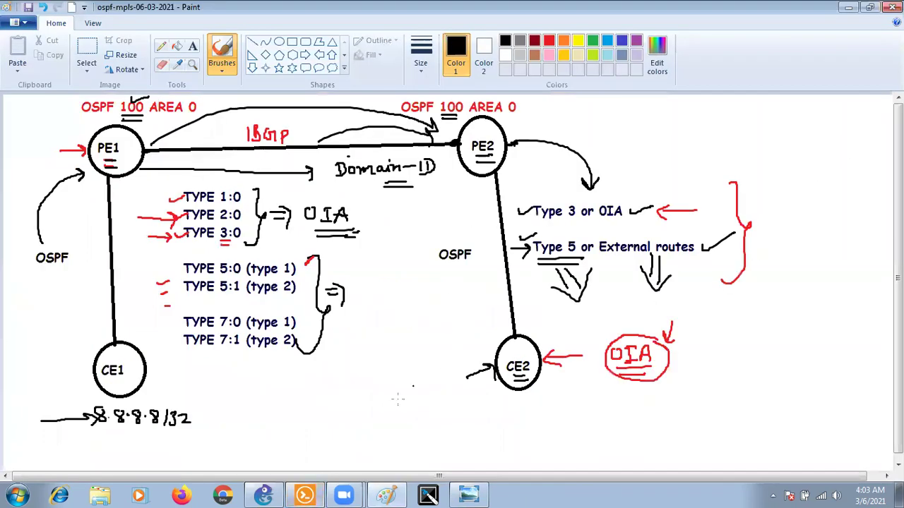
click(306, 494)
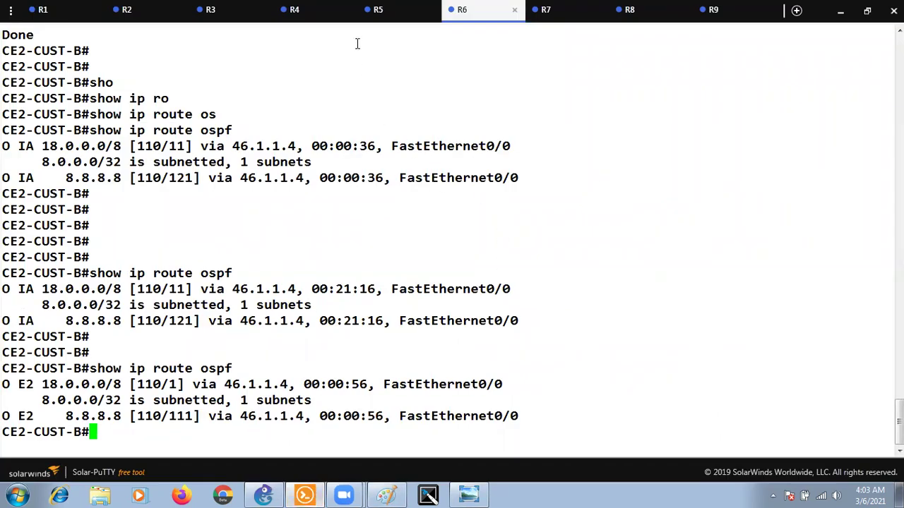
click(294, 9)
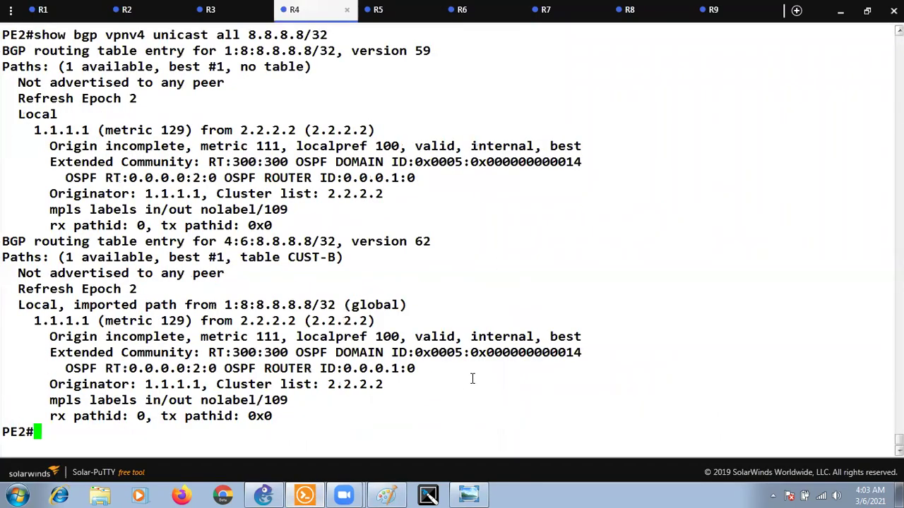
key(Return)
key(Return)
text(conf)
key(Return)
key(Return)
key(Return)
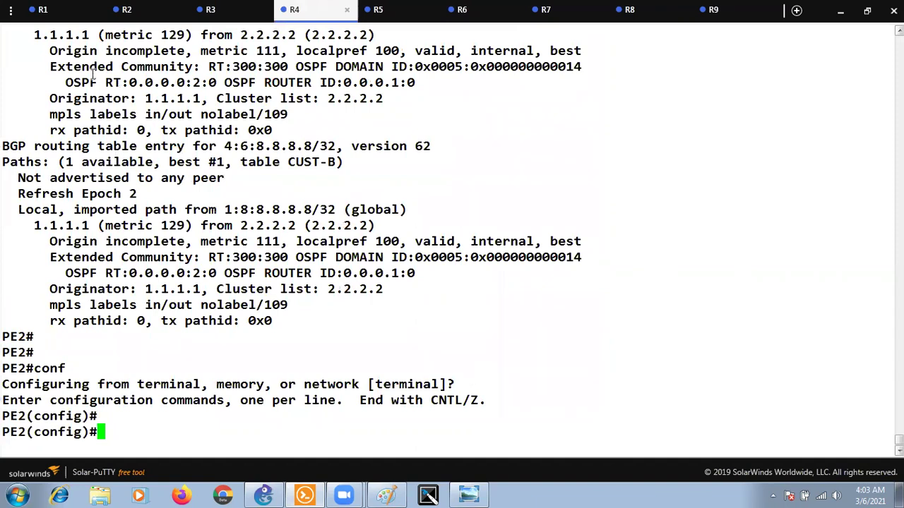
Step: Enter the OSPF process configuration on PE2 with router ospf 100 vrf CUST-B
click(80, 13)
click(308, 13)
text(router ospf 100 vrf CUST-B)
key(Return)
key(Return)
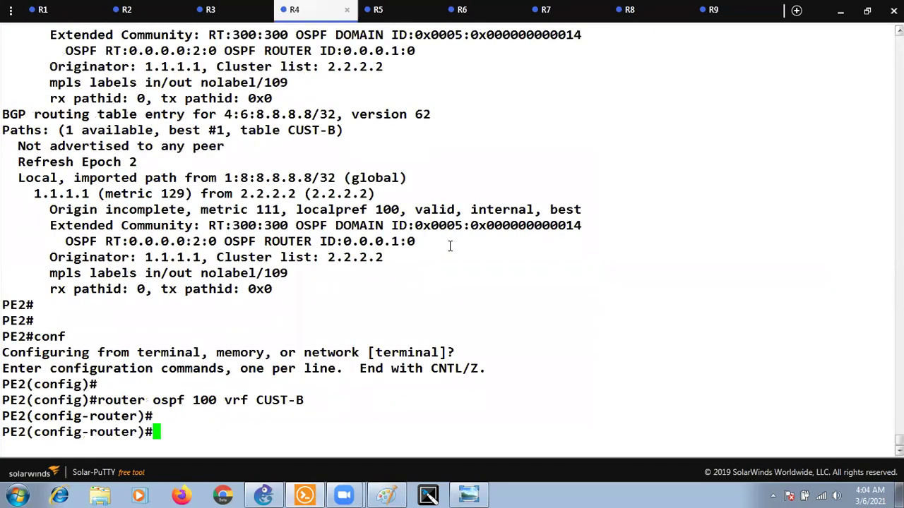
right_click(449, 246)
key(Return)
key(ctrl+z)
key(Return)
key(Return)
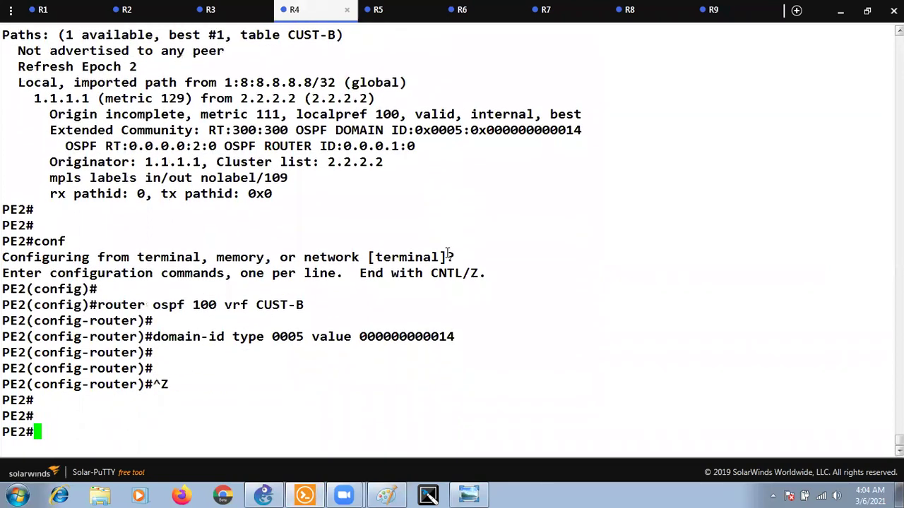
Step: Issue clear ip ospf process on PE2
text(clear ip )
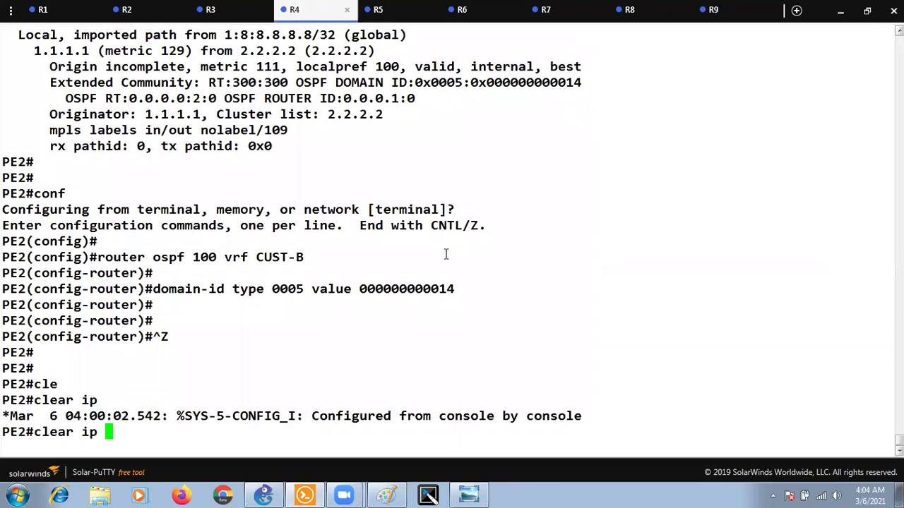
text(pr)
key(BackSpace)
key(BackSpace)
text(ospf)
key(Tab)
text(pr)
key(Tab)
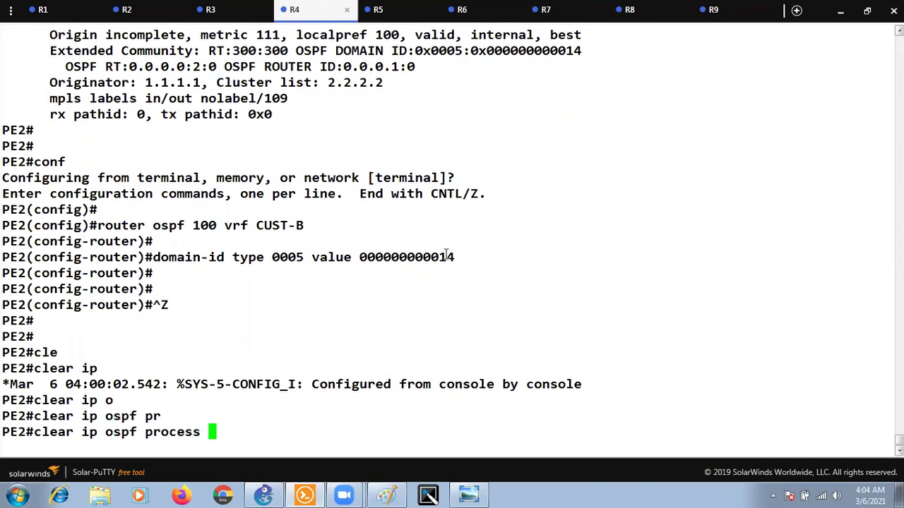
key(Return)
Step: Confirm the reset of all OSPF processes on PE2 with yes and wait for the adjacencies to re-form
text(yes)
key(Return)
key(Return)
key(Return)
key(Return)
key(Return)
key(Return)
key(Return)
key(Return)
key(Return)
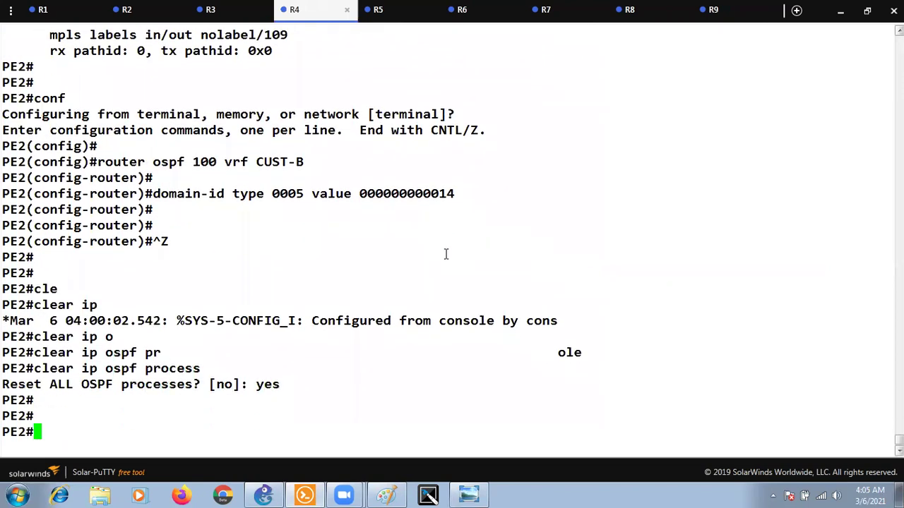
key(Return)
key(Return)
key(Return)
key(Return)
key(Return)
key(Return)
key(Return)
key(Return)
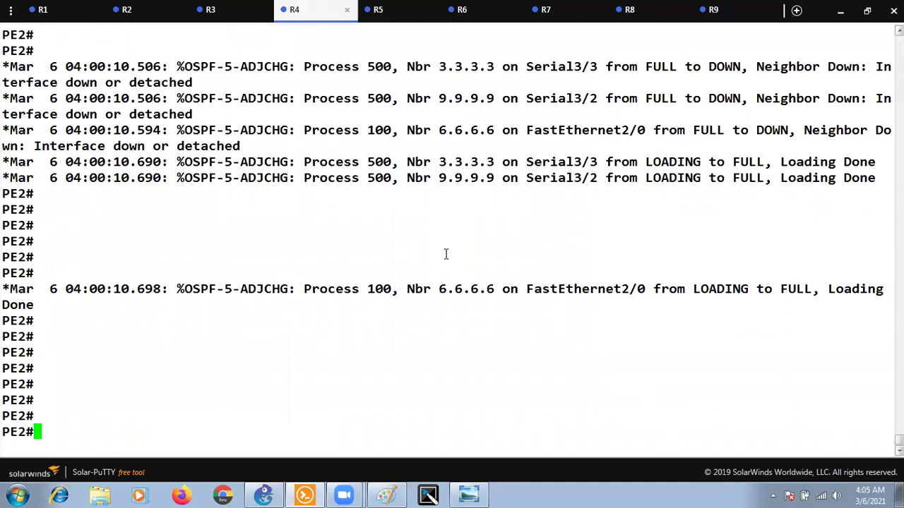
Step: Recall and rerun show bgp vpnv4 unicast all 8.8.8.8/32 on PE2, paging through the output
key(Up)
key(Up)
key(Up)
key(Up)
key(Down)
key(Return)
key(space)
key(Return)
key(Return)
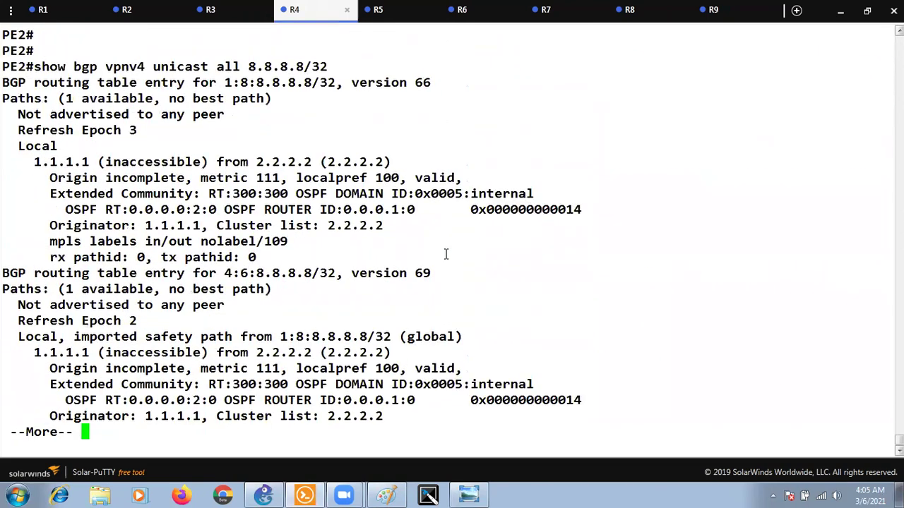
Step: Page through the rest of the 8.8.8.8/32 VPNv4 output on PE2 back to the prompt
key(space)
key(Return)
key(Return)
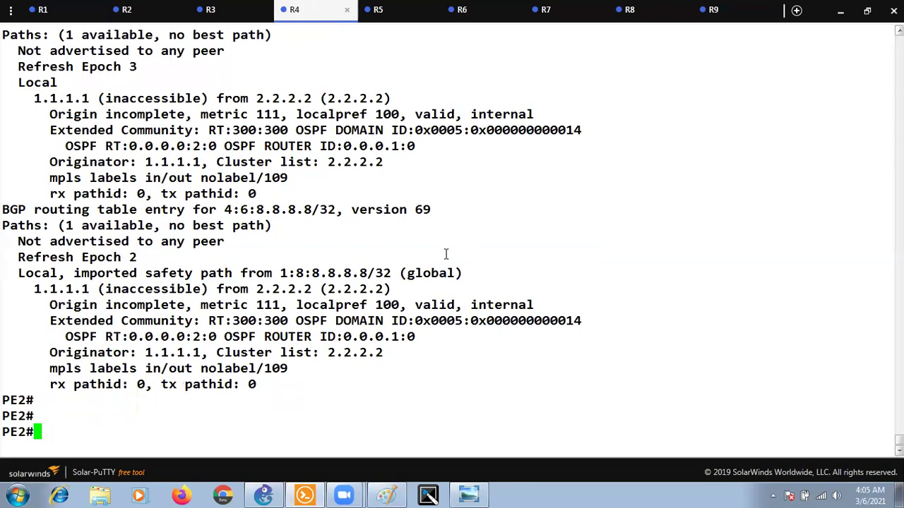
Step: On CE2-CUST-B (R6), rerun show ip route ospf until the OSPF routes are listed
click(467, 11)
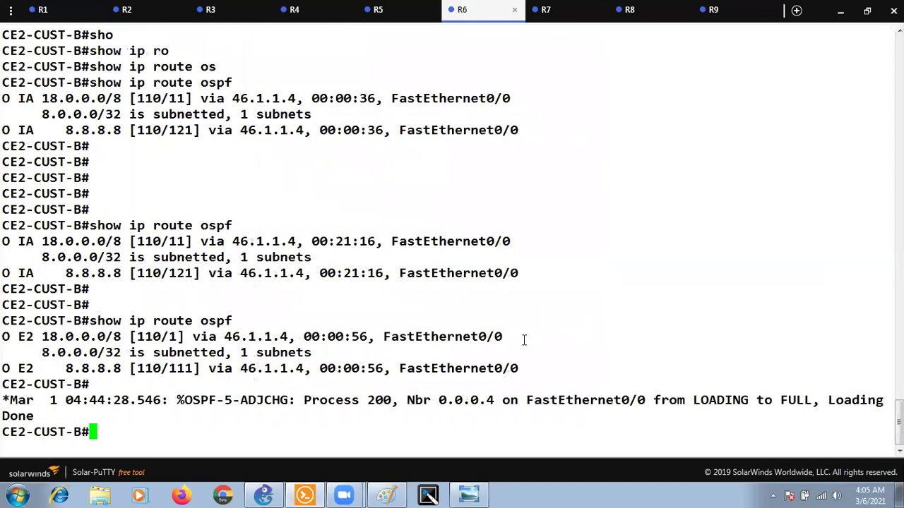
key(Return)
key(Return)
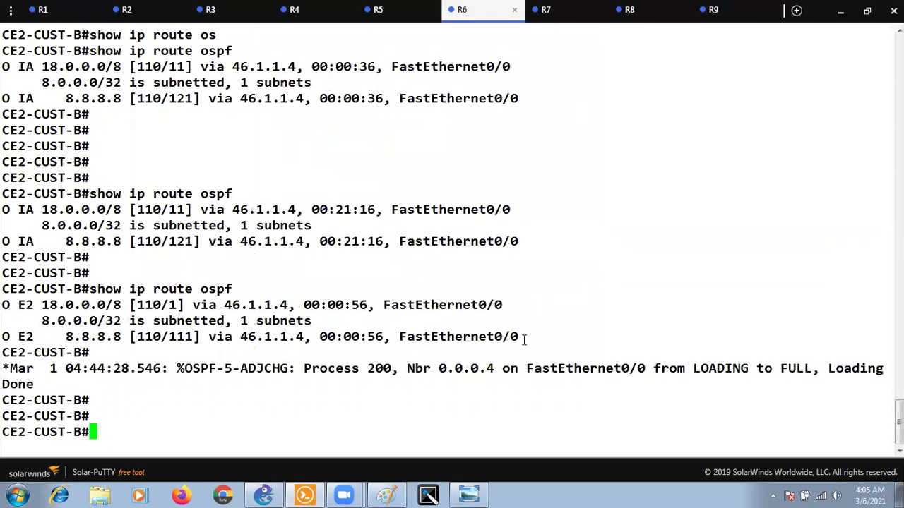
key(Up)
key(Return)
key(Up)
key(Return)
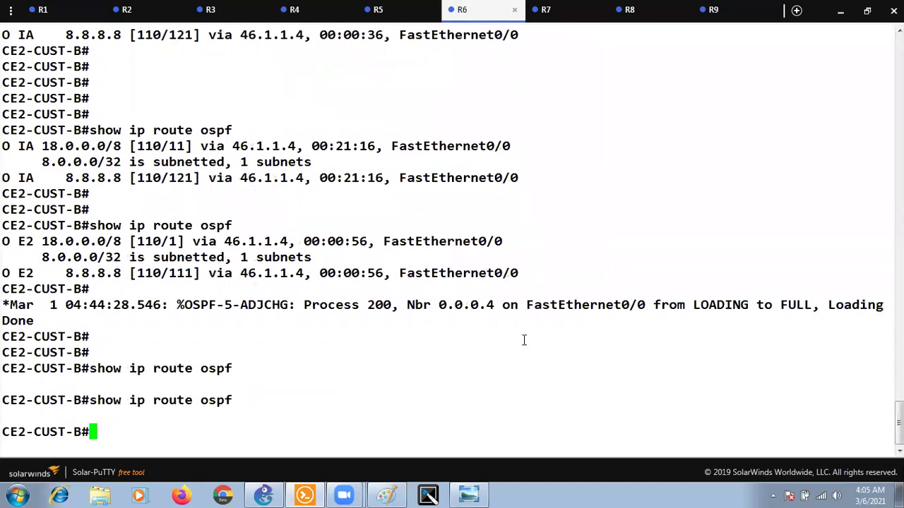
key(Up)
key(Return)
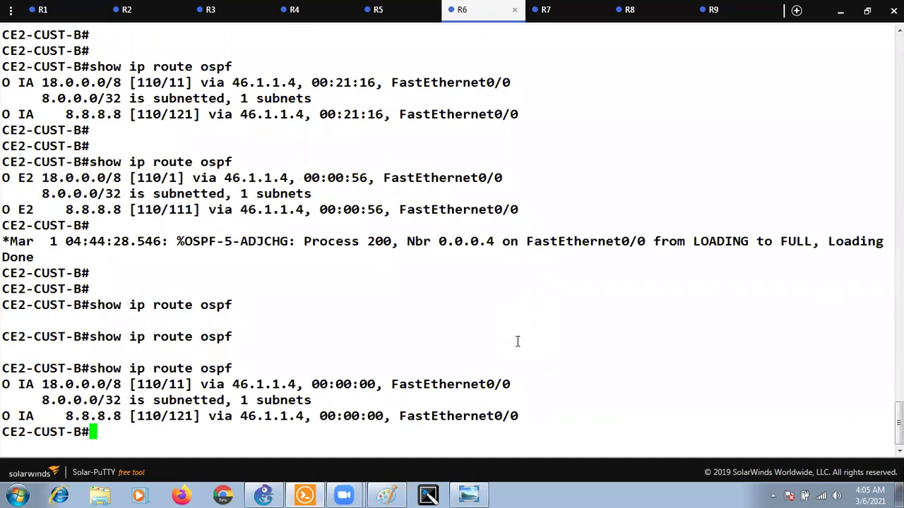
Step: In the Paint domain-ID diagram, draw check marks beside PE1 and PE2 and underline Type 3 and OIA
click(266, 495)
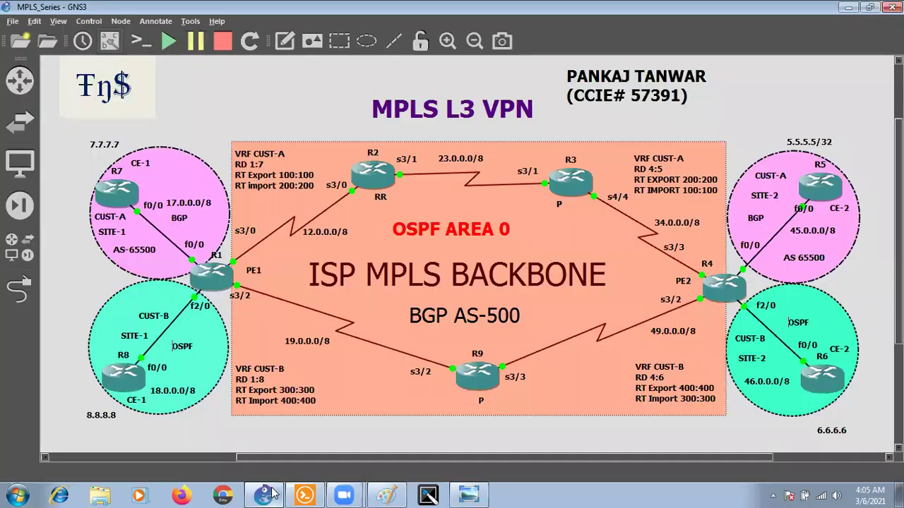
click(385, 495)
drag(59, 134, 90, 121)
drag(519, 123, 556, 99)
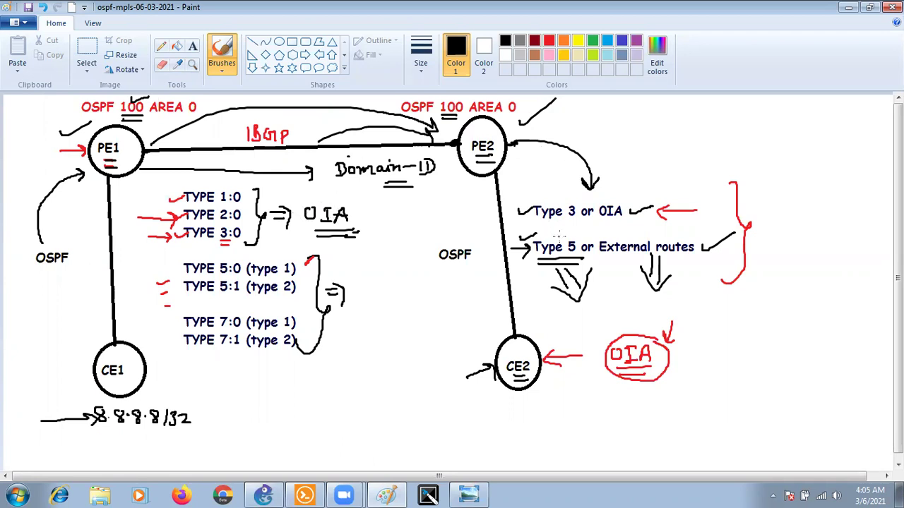
mouse_move(539, 227)
mouse_down()
mouse_move(581, 209)
mouse_move(619, 220)
mouse_up()
Step: Highlight the latest 18.0.0.0/8 and 8.8.8.8 routes in the CE2-CUST-B terminal, clear the highlight and return to the Paint diagram
click(322, 495)
drag(4, 384, 573, 417)
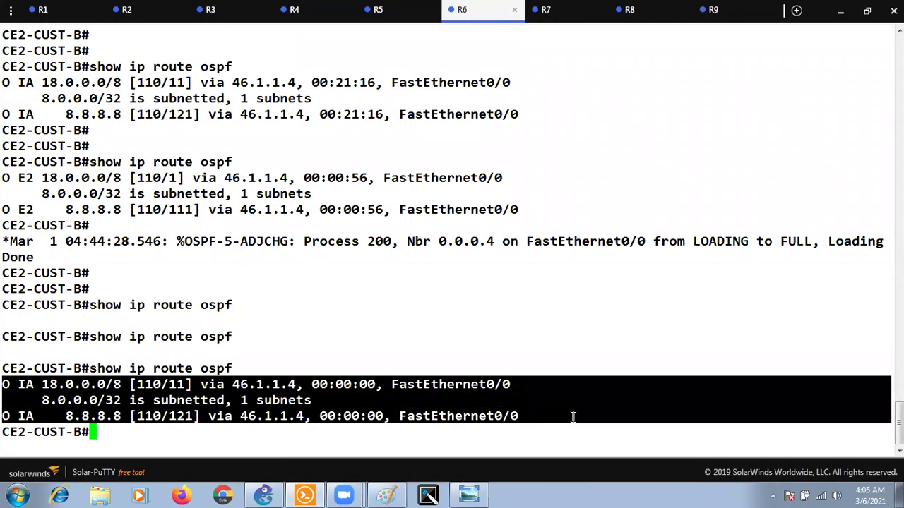
click(497, 436)
key(alt+Tab)
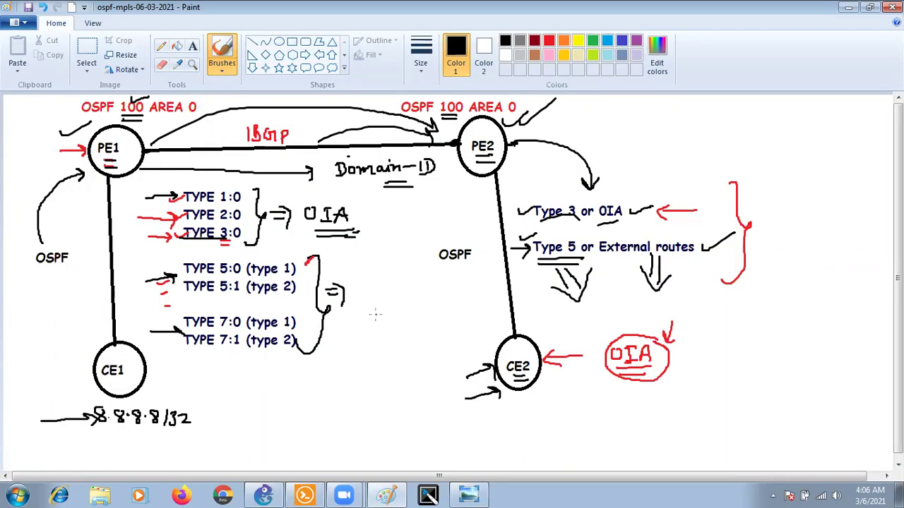